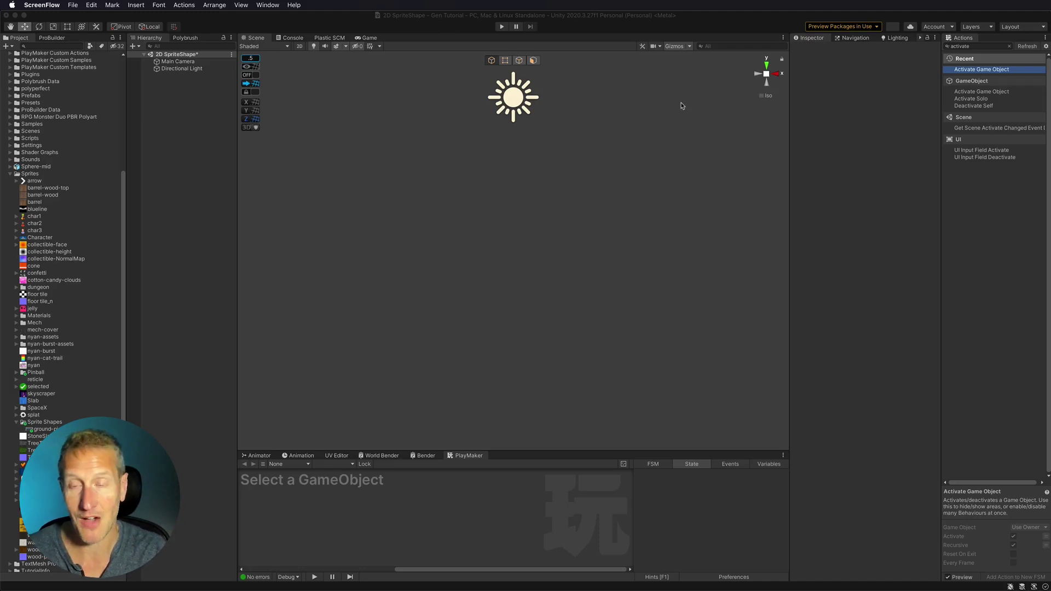
- Check the 2D SpriteShape package's installation status in the Package Manager and close it
{"action": "left_click", "coordinate": [289, 21]}
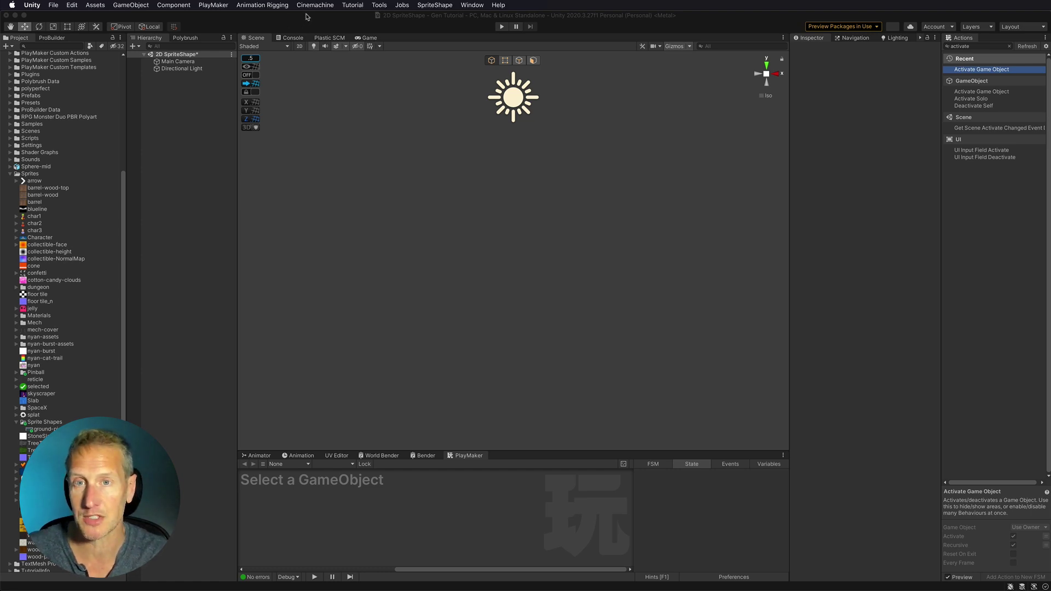
{"action": "left_click", "coordinate": [472, 4]}
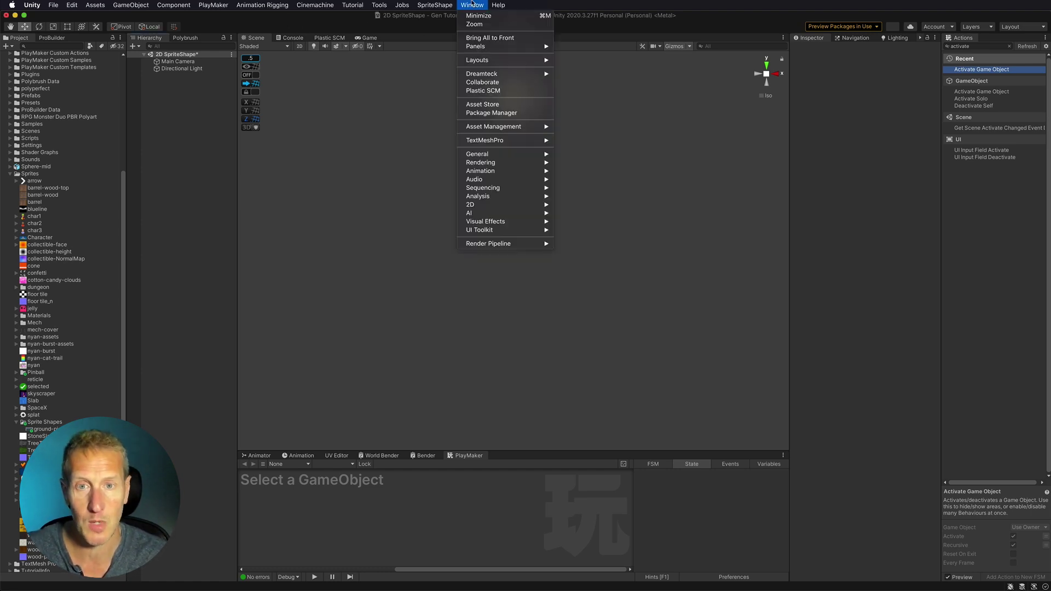
{"action": "left_click", "coordinate": [490, 113]}
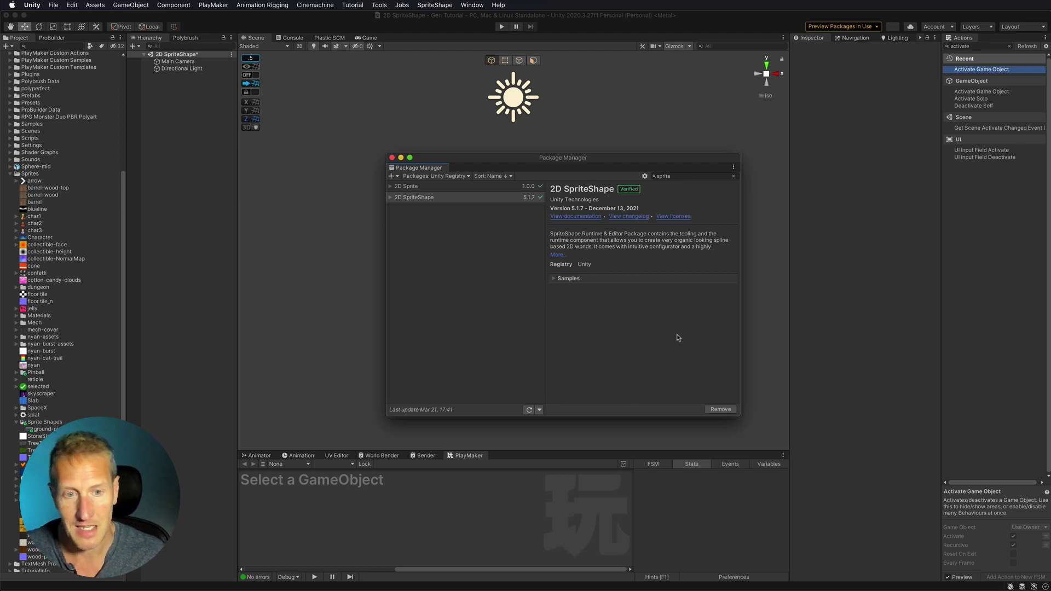
{"action": "left_click", "coordinate": [392, 157]}
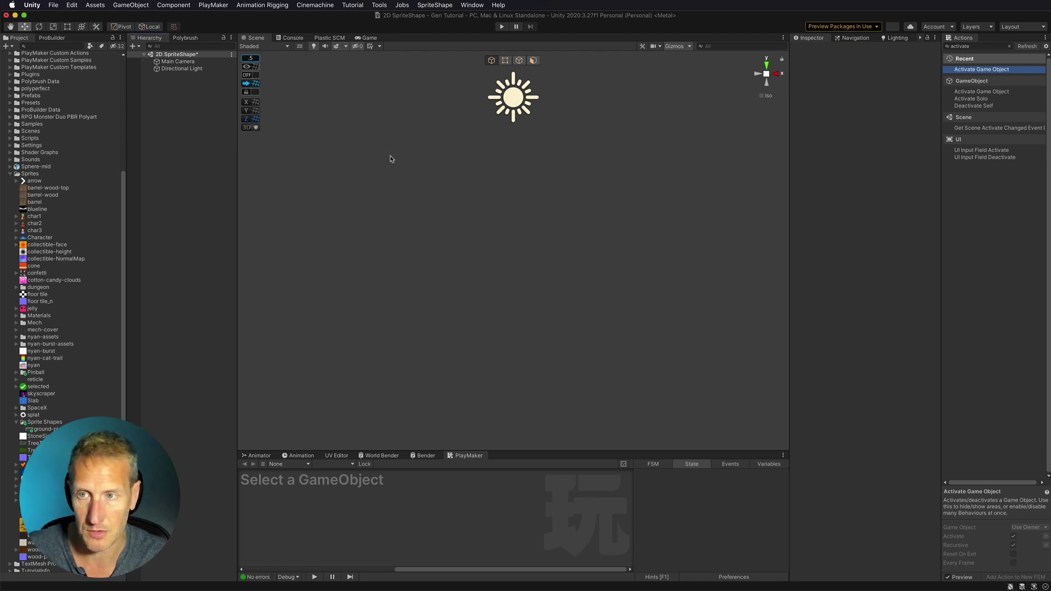
- Add an open-shape 2D Sprite Shape object to the scene
{"action": "right_click", "coordinate": [182, 88]}
{"action": "mouse_move", "coordinate": [197, 197]}
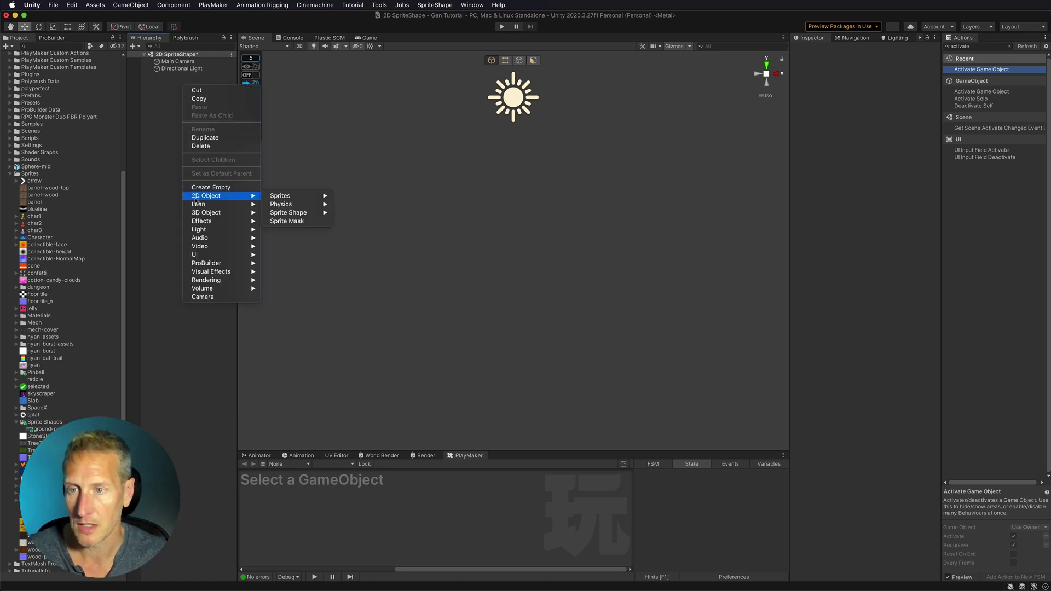
{"action": "mouse_move", "coordinate": [290, 213]}
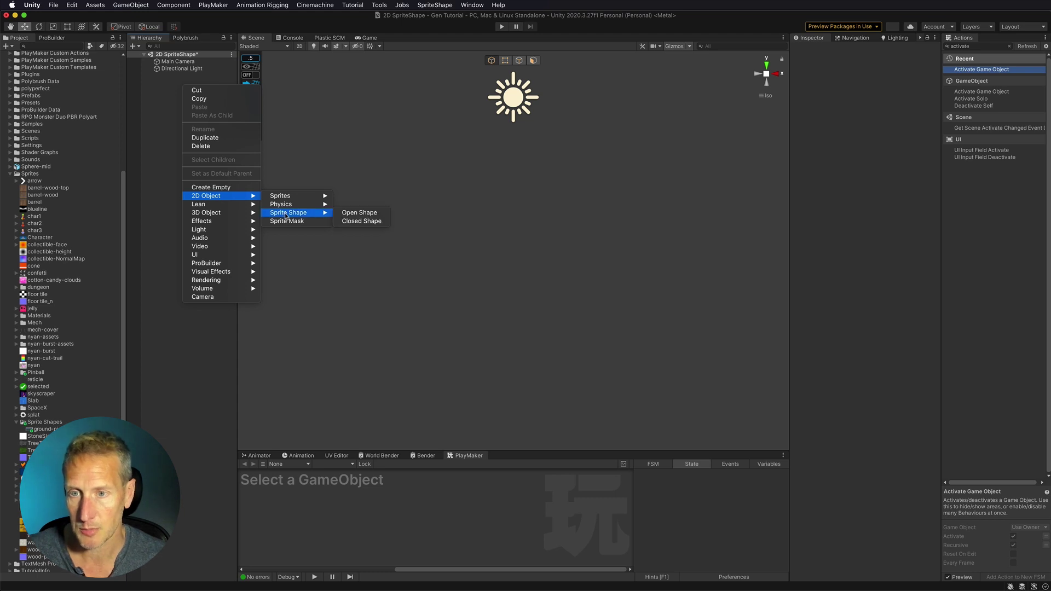
{"action": "left_click", "coordinate": [350, 214]}
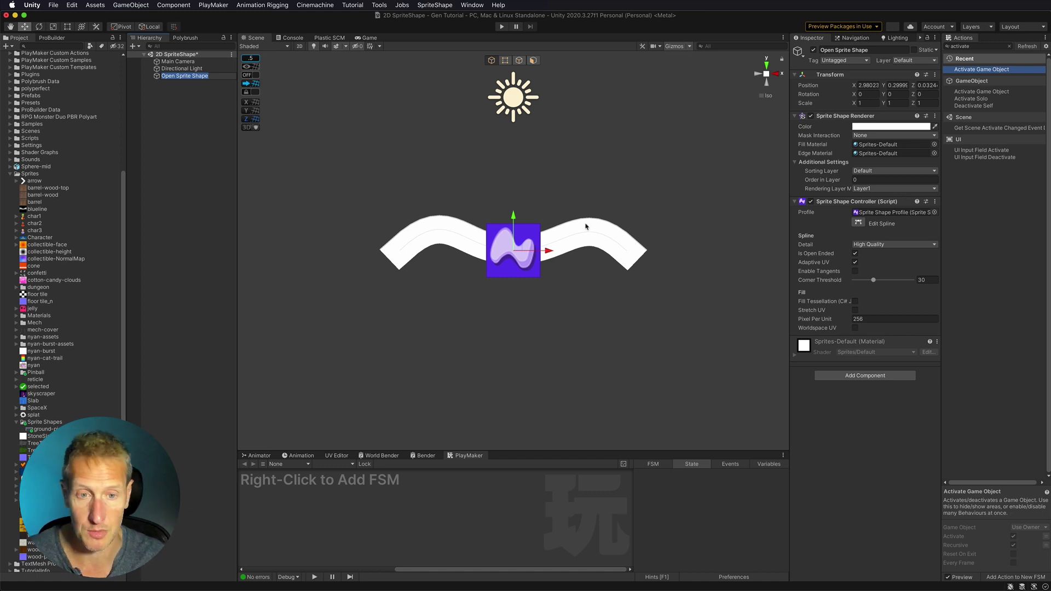
- Edit the open shape's spline, lowering the middle point to about X -0.09, Y -0.65 and flattening the right end point's tangent
{"action": "left_click", "coordinate": [858, 222]}
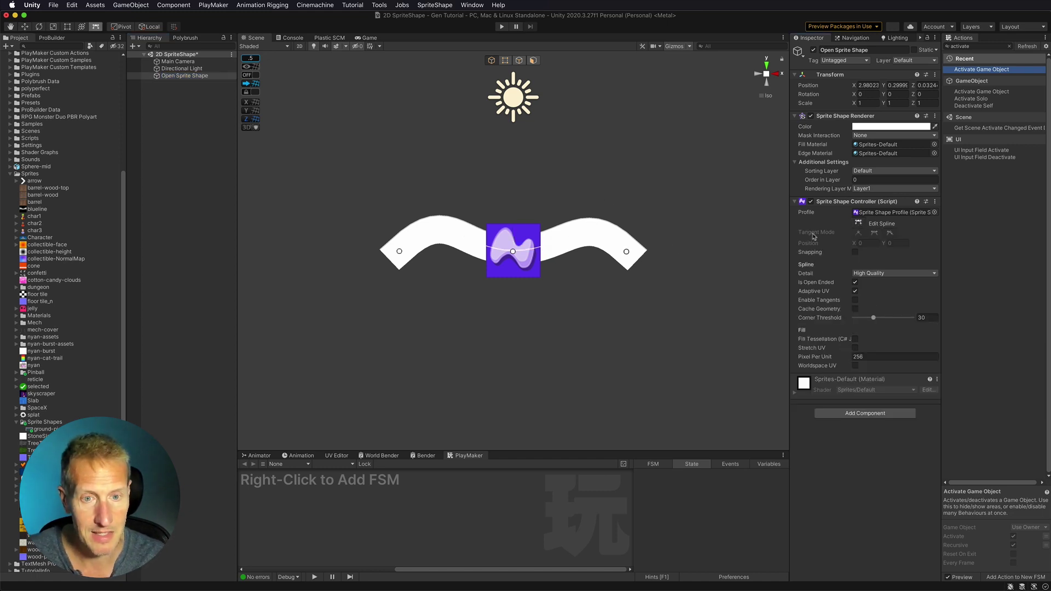
{"action": "left_click", "coordinate": [626, 251]}
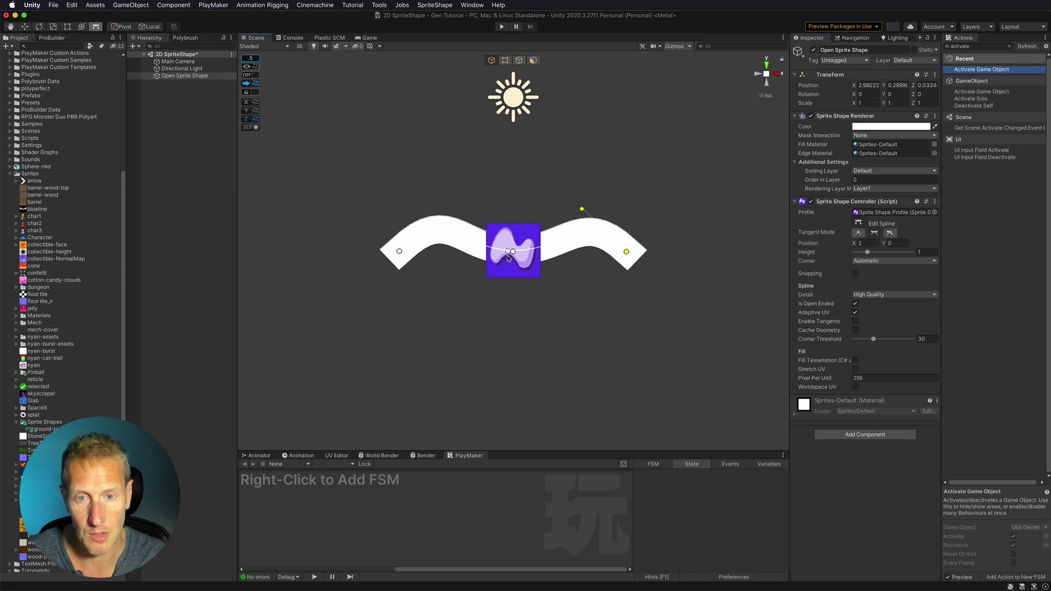
{"action": "mouse_move", "coordinate": [582, 209]}
{"action": "left_mouse_down"}
{"action": "mouse_move", "coordinate": [574, 280]}
{"action": "mouse_move", "coordinate": [570, 205]}
{"action": "left_mouse_up"}
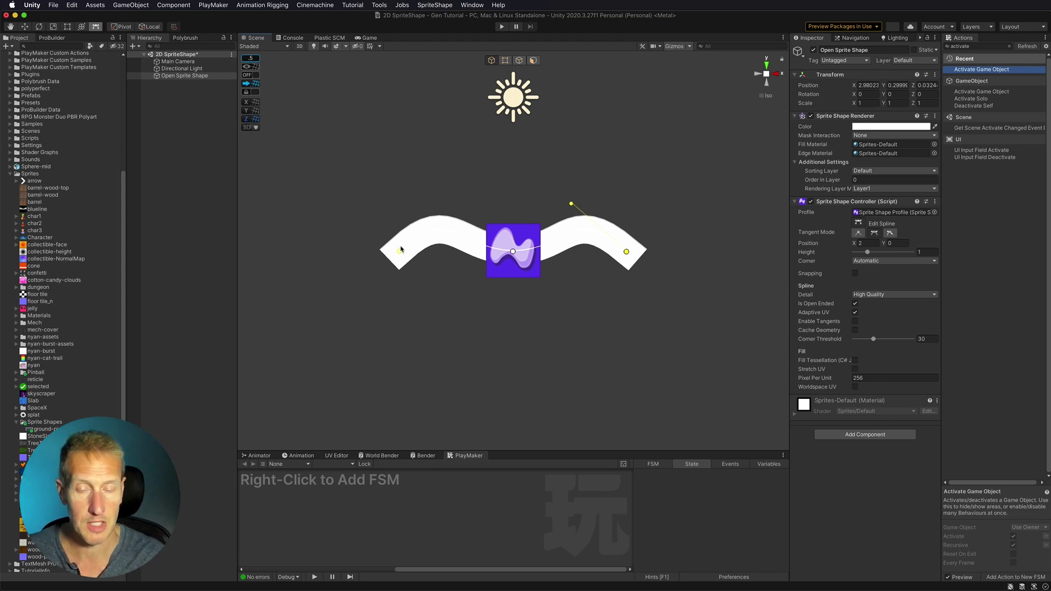
{"action": "left_click", "coordinate": [674, 47]}
{"action": "left_click", "coordinate": [513, 254]}
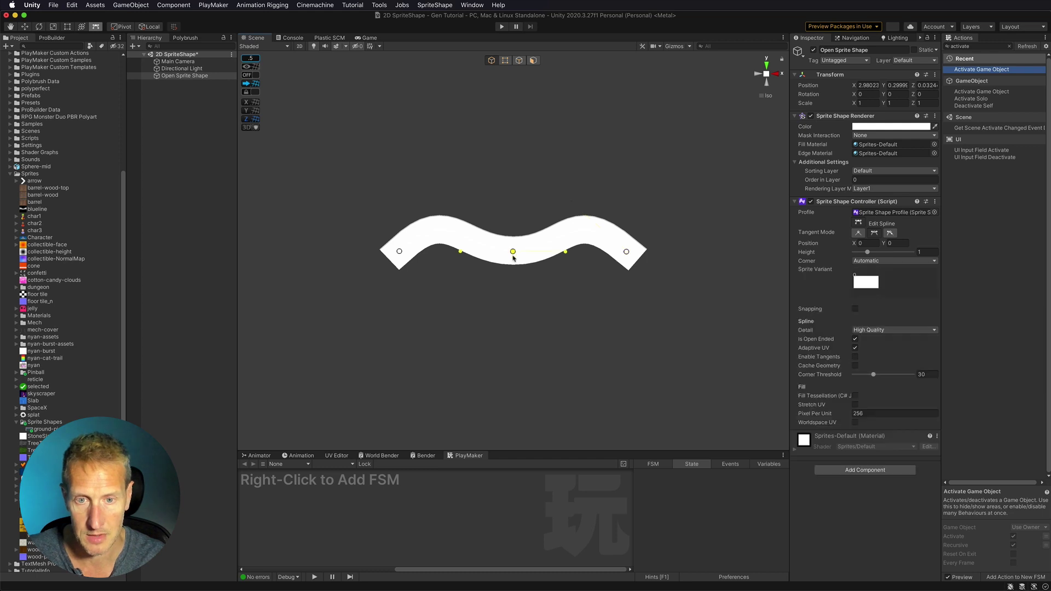
{"action": "left_click_drag", "start_coordinate": [513, 256], "coordinate": [507, 292]}
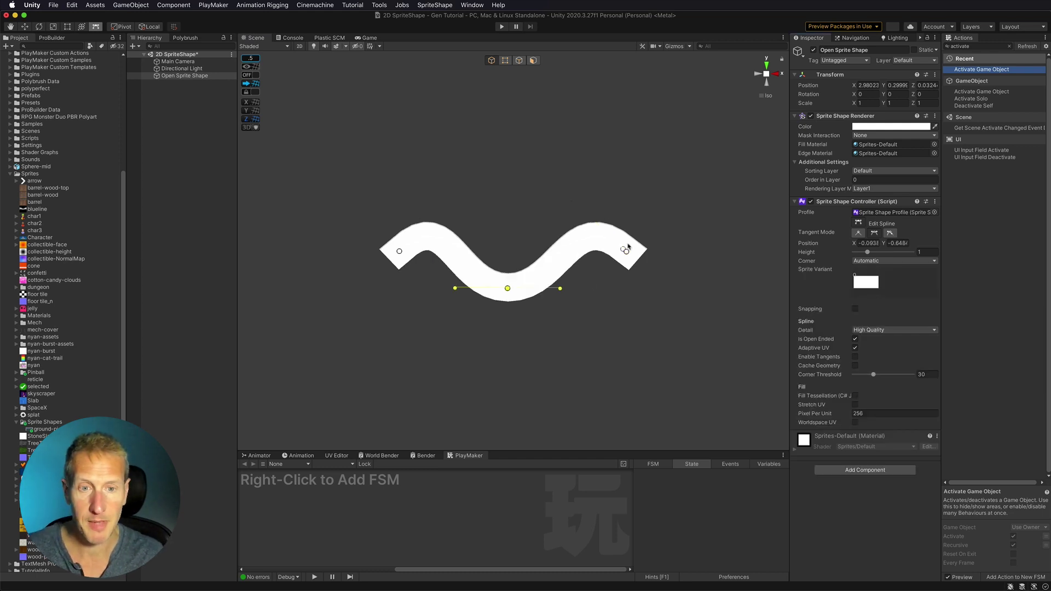
{"action": "left_click", "coordinate": [626, 252]}
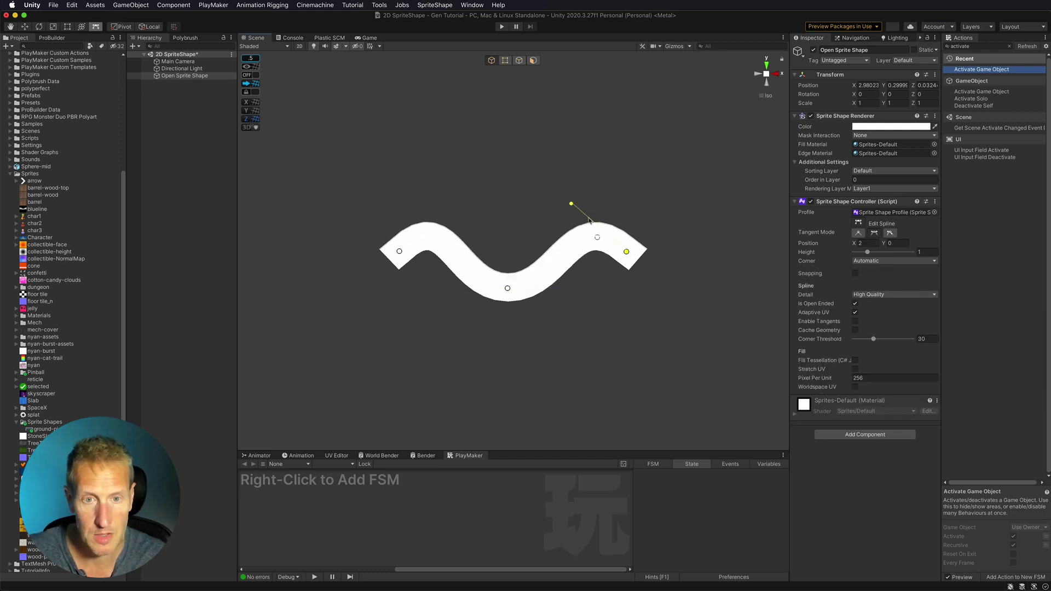
{"action": "left_click_drag", "start_coordinate": [571, 204], "coordinate": [580, 236]}
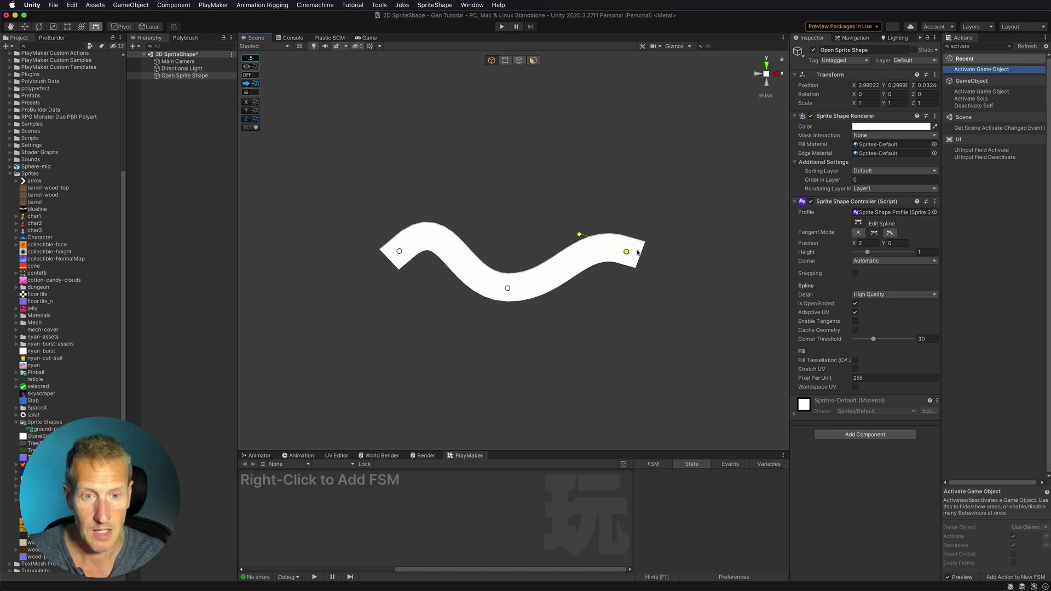
- Try Linear tangent mode on the spline's right end and middle points, and undo the tangent changes
{"action": "left_click", "coordinate": [858, 233]}
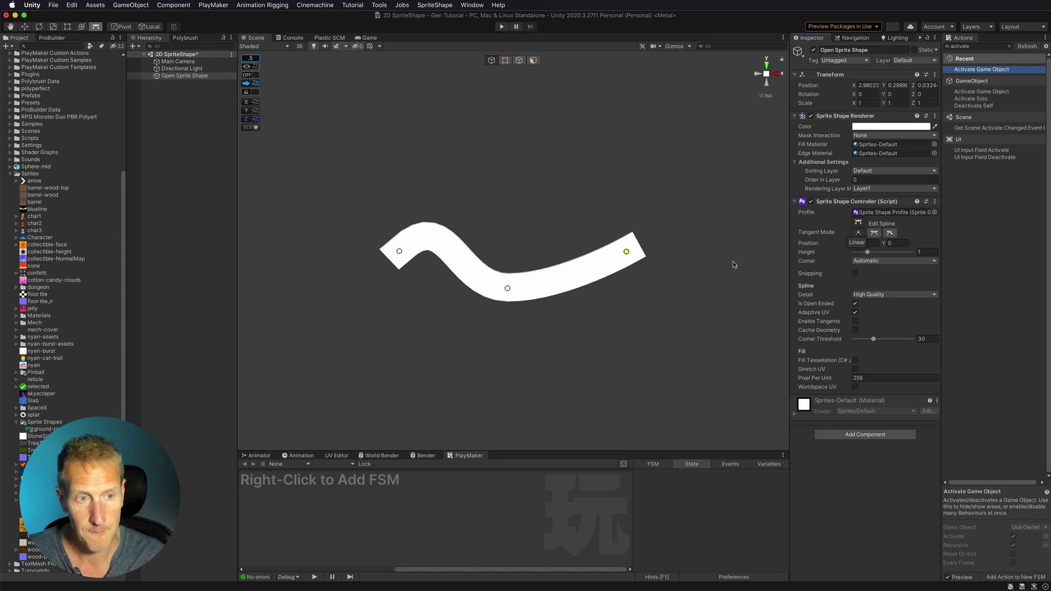
{"action": "left_click", "coordinate": [508, 288]}
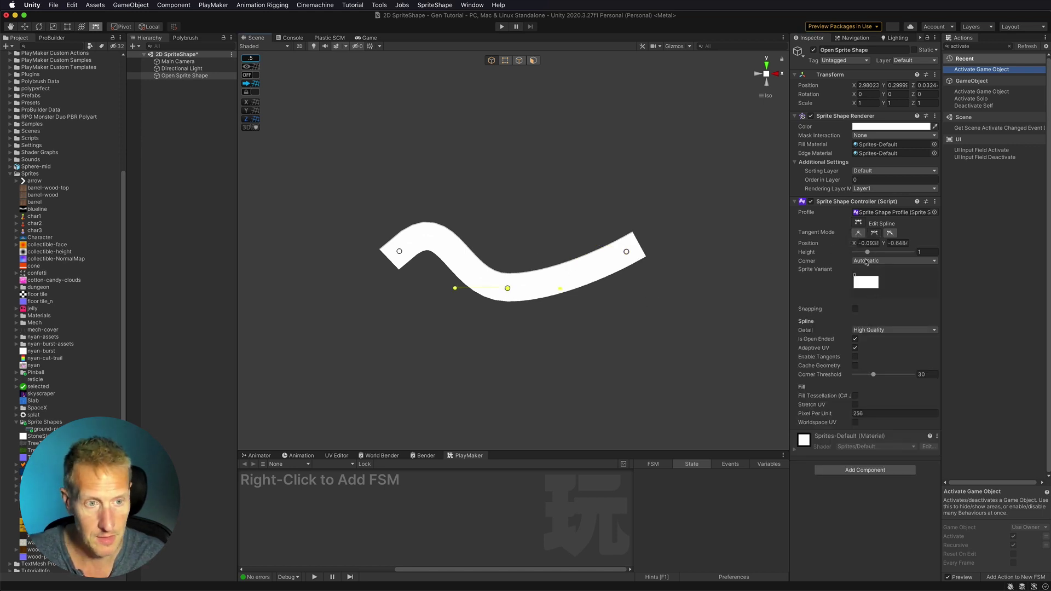
{"action": "left_click", "coordinate": [858, 233]}
{"action": "key", "text": "super+z"}
{"action": "key", "text": "super+z"}
{"action": "key", "text": "super+z"}
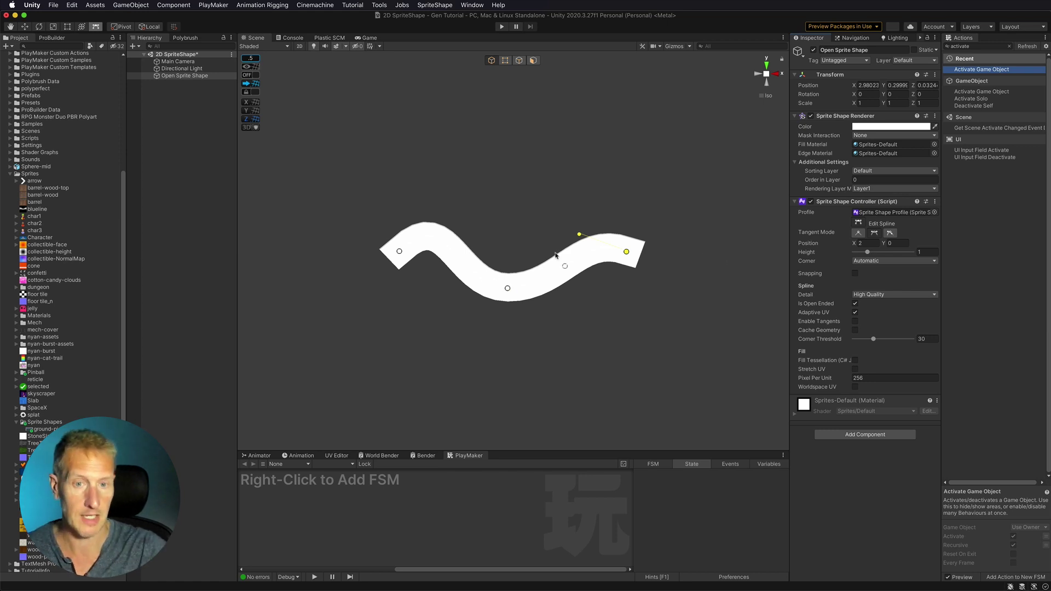
{"action": "left_click_drag", "start_coordinate": [867, 252], "coordinate": [867, 253]}
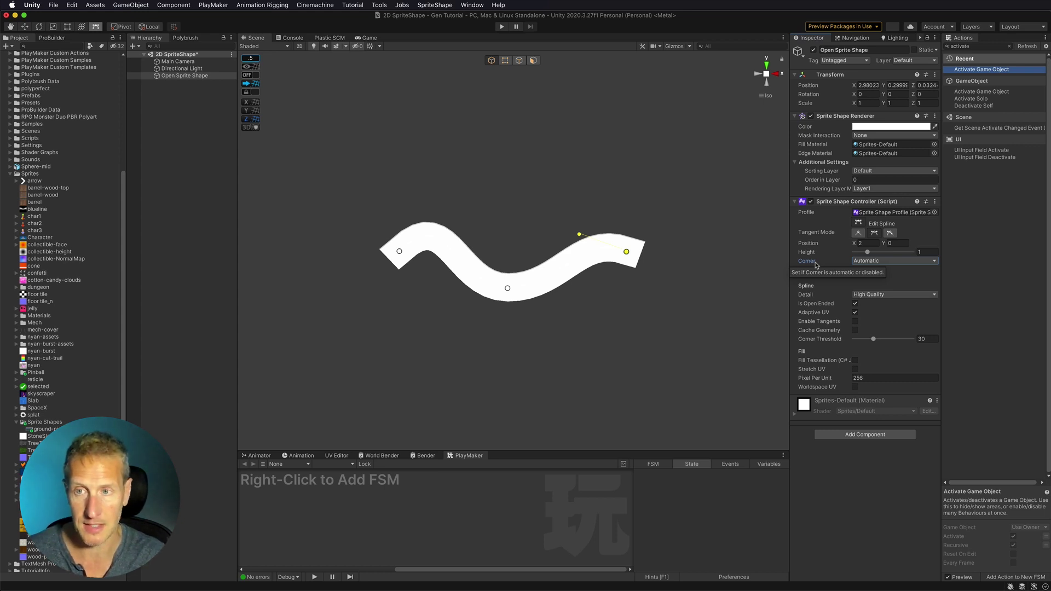
- Create a Sprite Shape Profile named Ground piece in the Sprite Shapes folder
{"action": "right_click", "coordinate": [44, 350]}
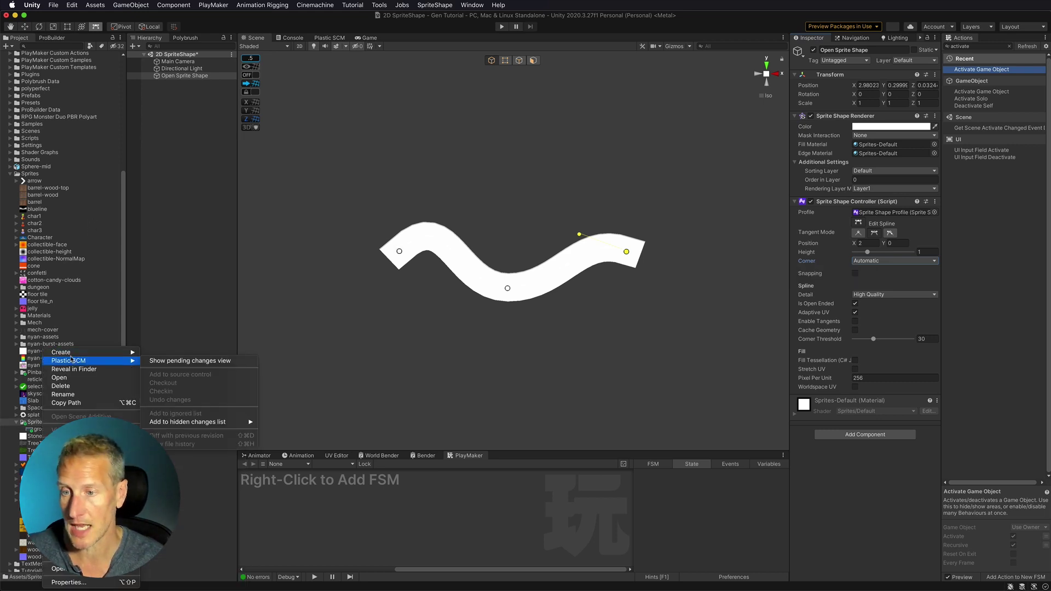
{"action": "mouse_move", "coordinate": [72, 353]}
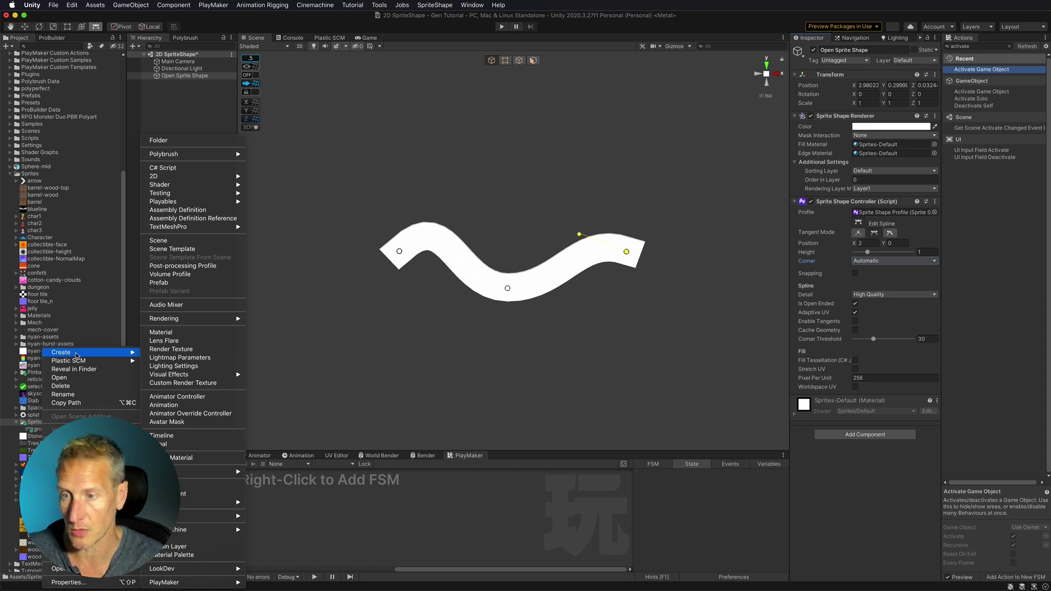
{"action": "mouse_move", "coordinate": [173, 177]}
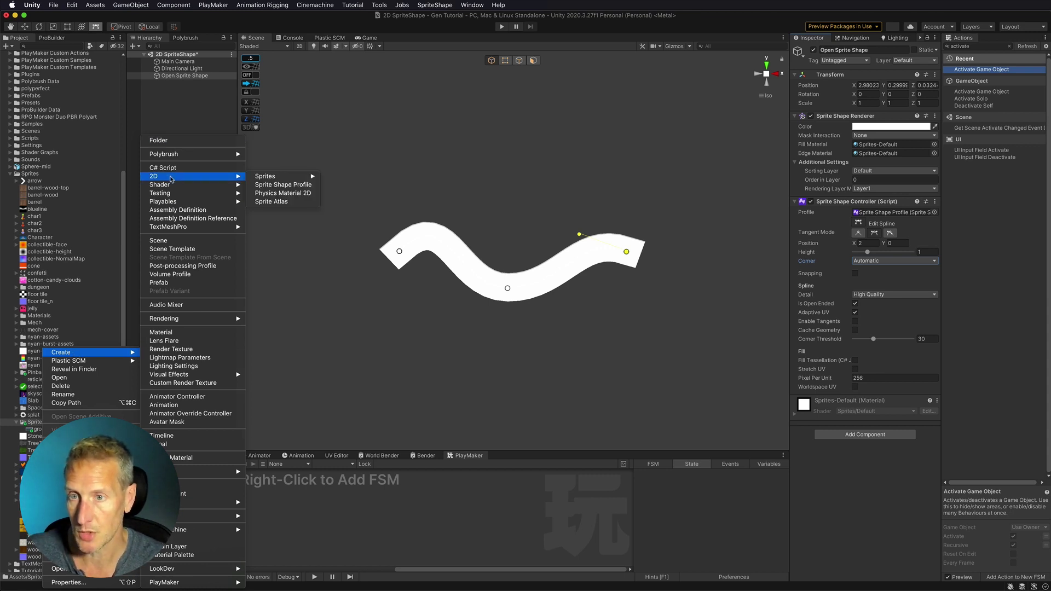
{"action": "left_click", "coordinate": [282, 186]}
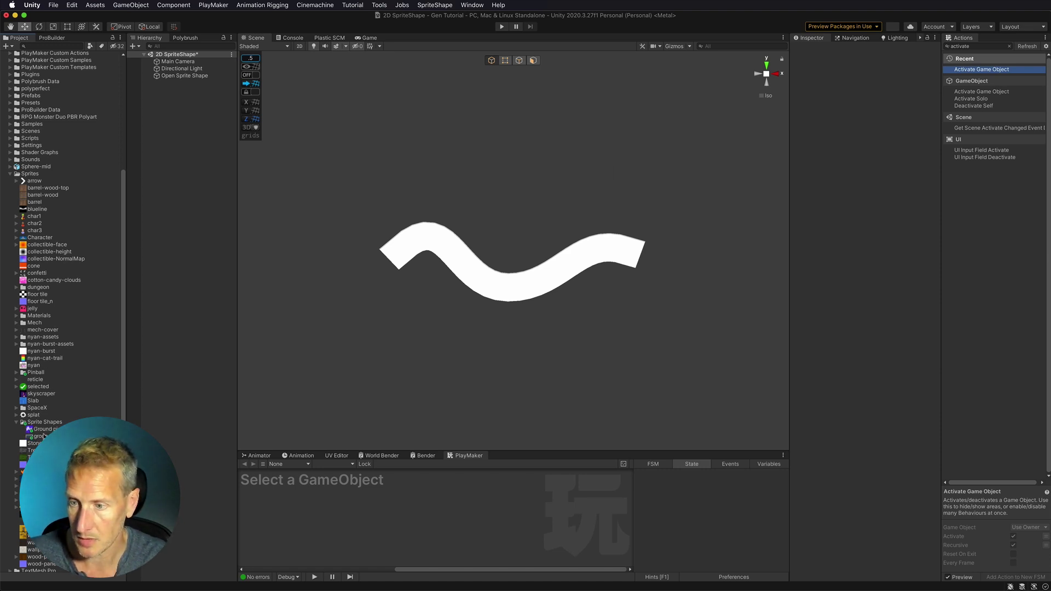
- Set the ground-piece texture's type to Sprite (2D and UI) and apply the import settings
{"action": "left_click", "coordinate": [43, 436]}
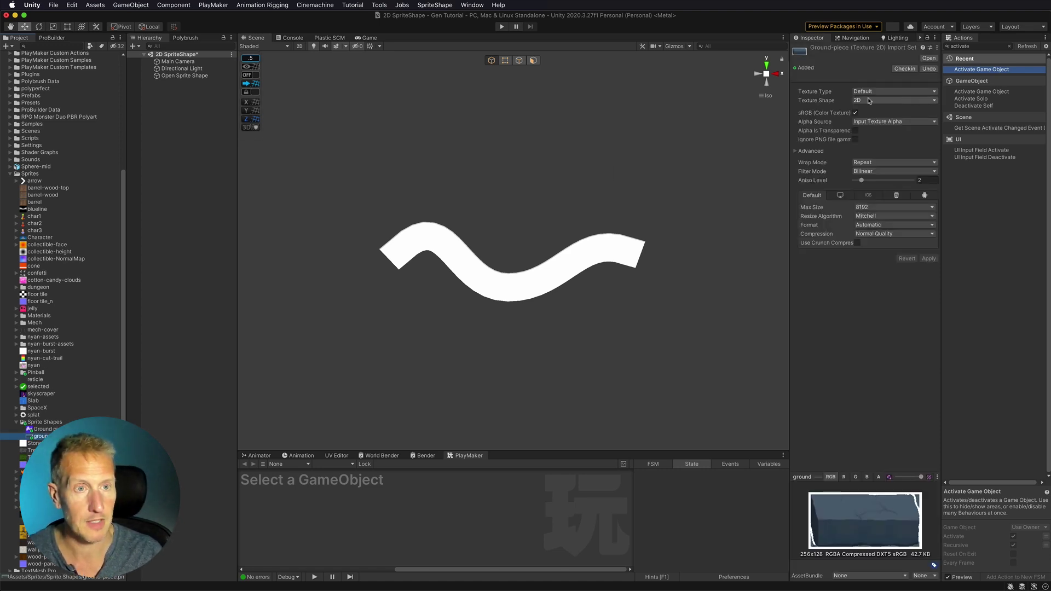
{"action": "left_click", "coordinate": [874, 92]}
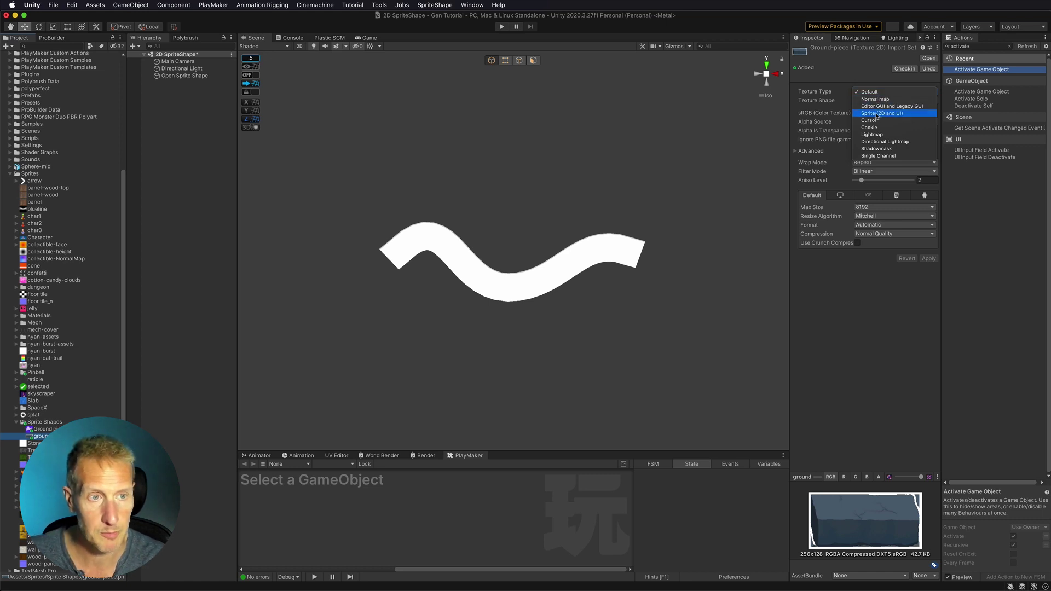
{"action": "left_click", "coordinate": [877, 113]}
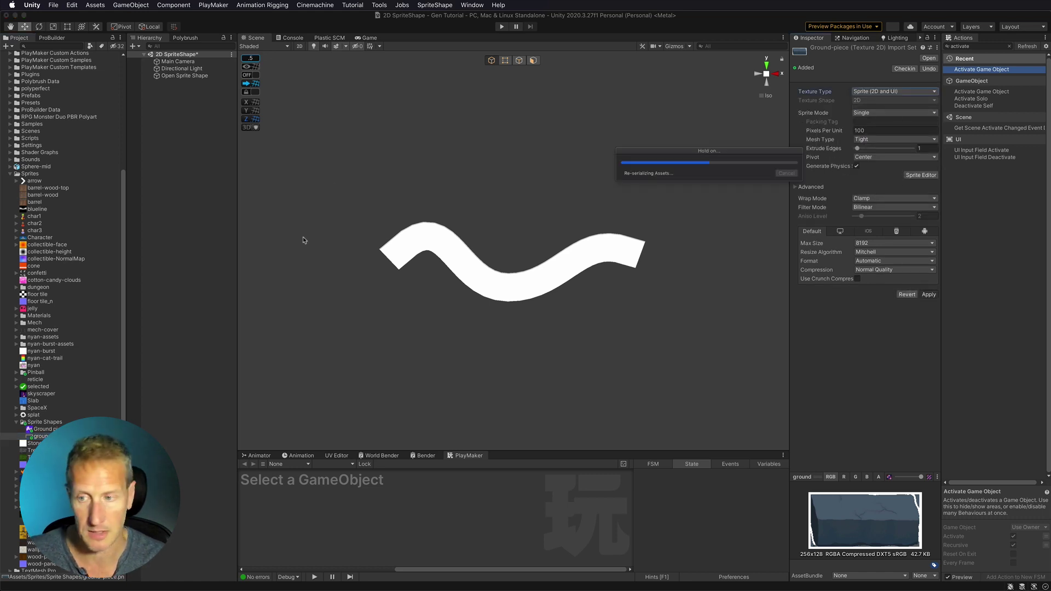
- Assign the ground-piece sprite to the Ground piece profile's angle range, and set that profile on the Open Sprite Shape
{"action": "left_click", "coordinate": [49, 430]}
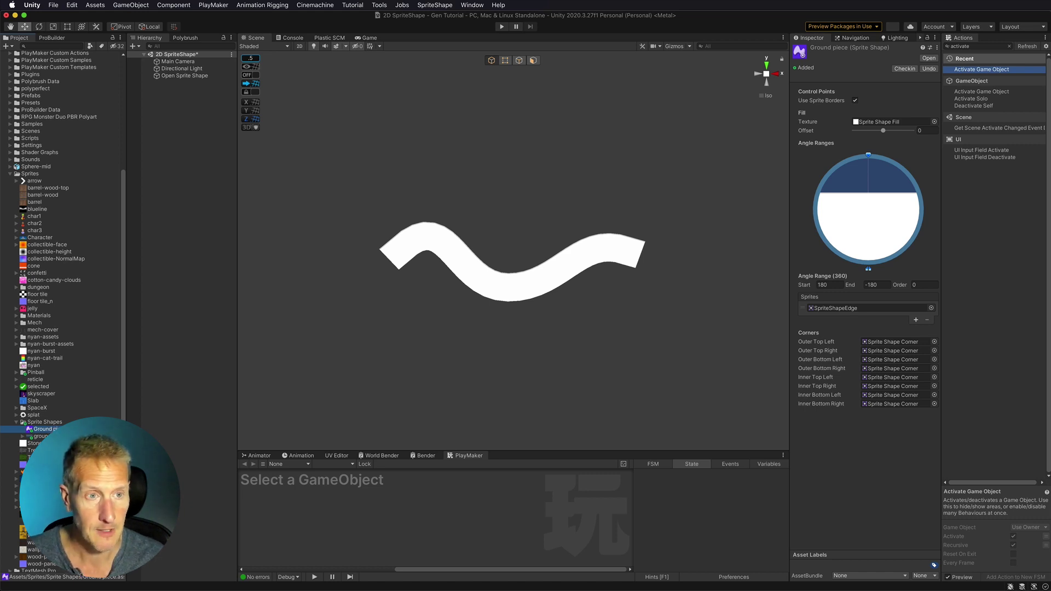
{"action": "left_click_drag", "start_coordinate": [41, 436], "coordinate": [885, 310]}
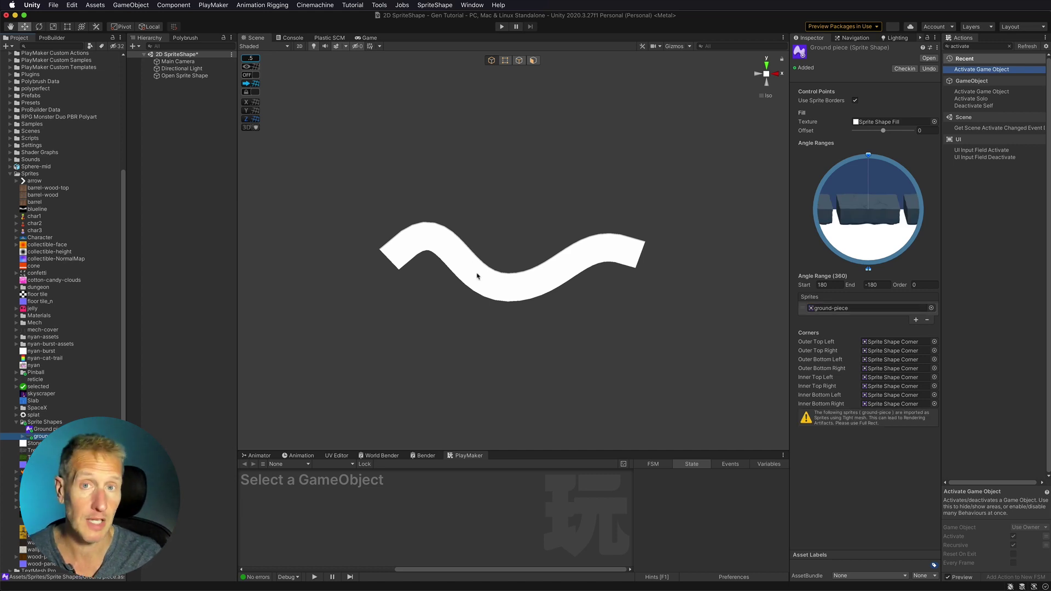
{"action": "left_click", "coordinate": [168, 77]}
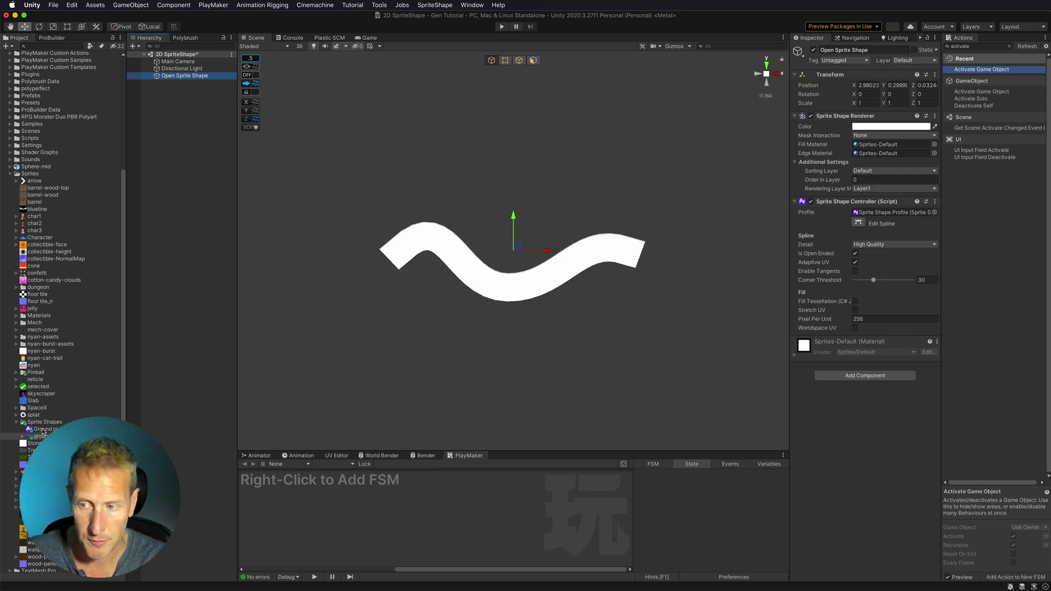
{"action": "left_click_drag", "start_coordinate": [43, 433], "coordinate": [878, 215]}
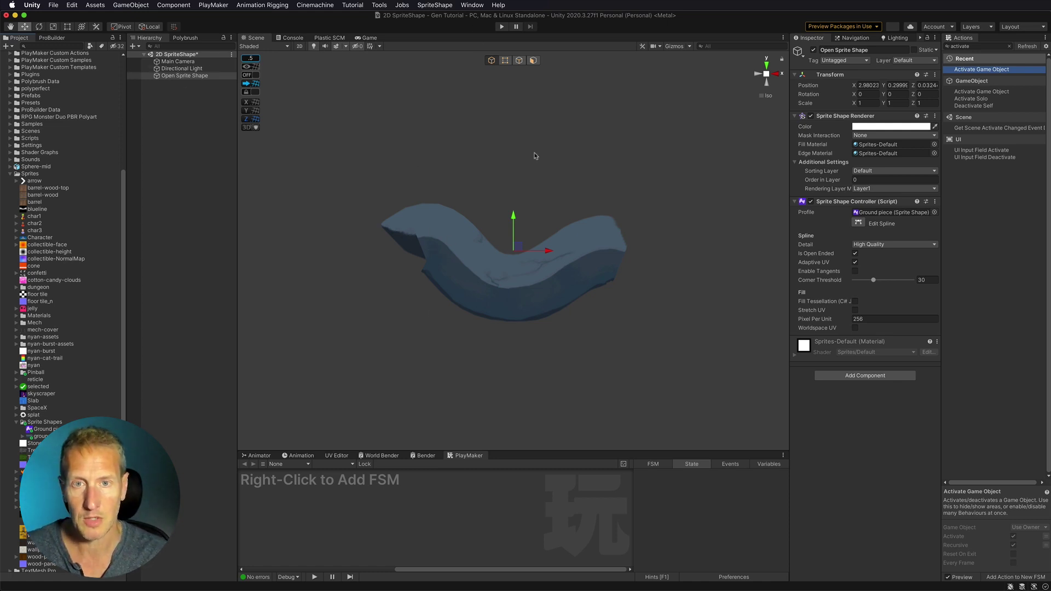
- Stretch the spline by moving its right end to about X 4.32, Y 0.06 and its left end to about X -4.21, Y -0.49
{"action": "left_click", "coordinate": [858, 223]}
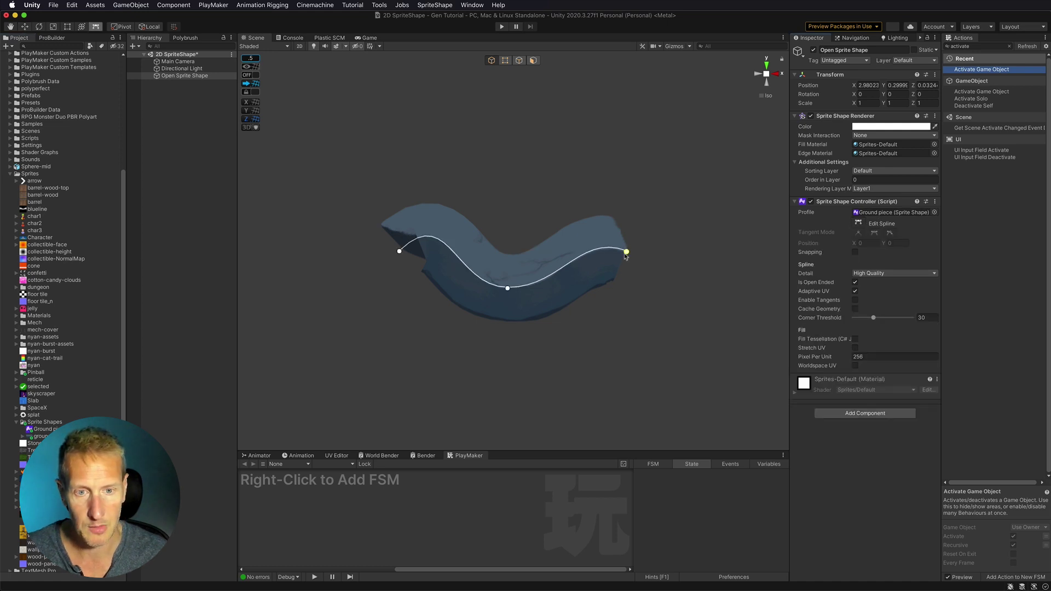
{"action": "left_click_drag", "start_coordinate": [626, 253], "coordinate": [758, 249]}
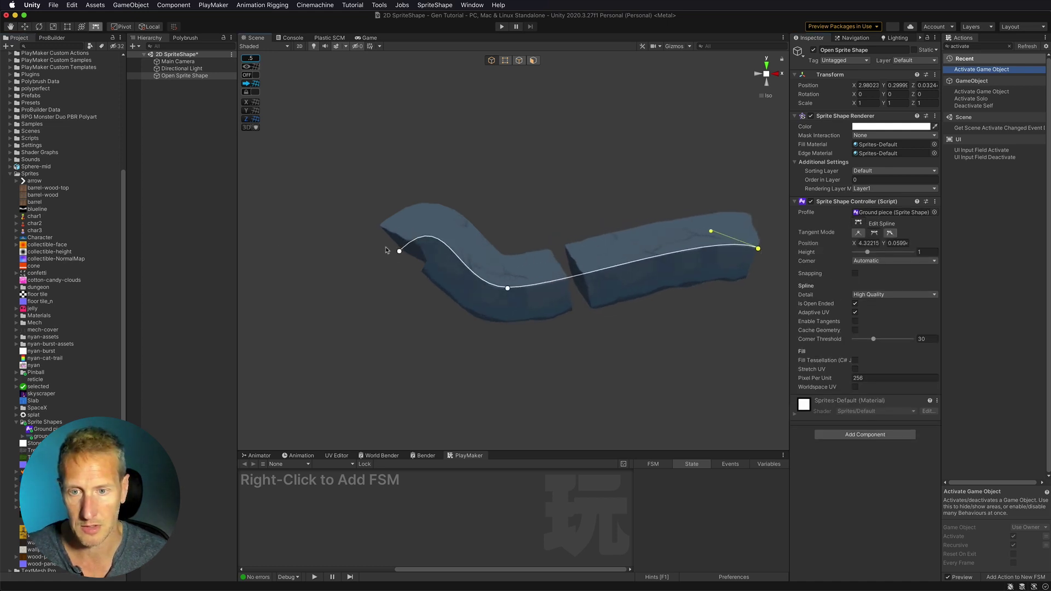
{"action": "left_click_drag", "start_coordinate": [399, 250], "coordinate": [274, 280]}
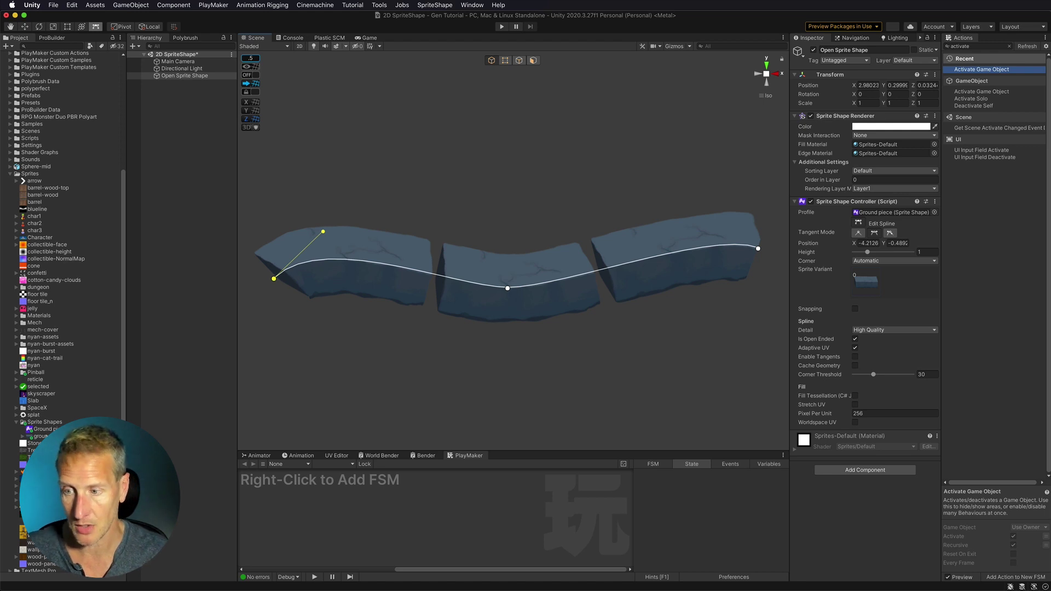
- Set the ground-piece sprite's mesh type to Full Rect and apply the import settings
{"action": "left_click", "coordinate": [40, 436]}
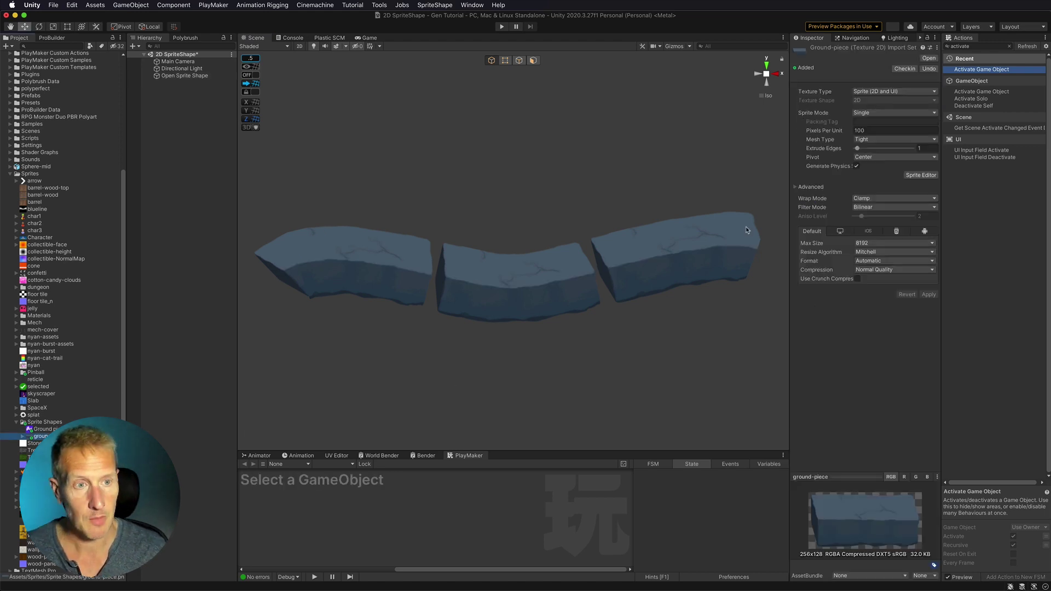
{"action": "left_click", "coordinate": [870, 138]}
{"action": "left_click", "coordinate": [870, 132]}
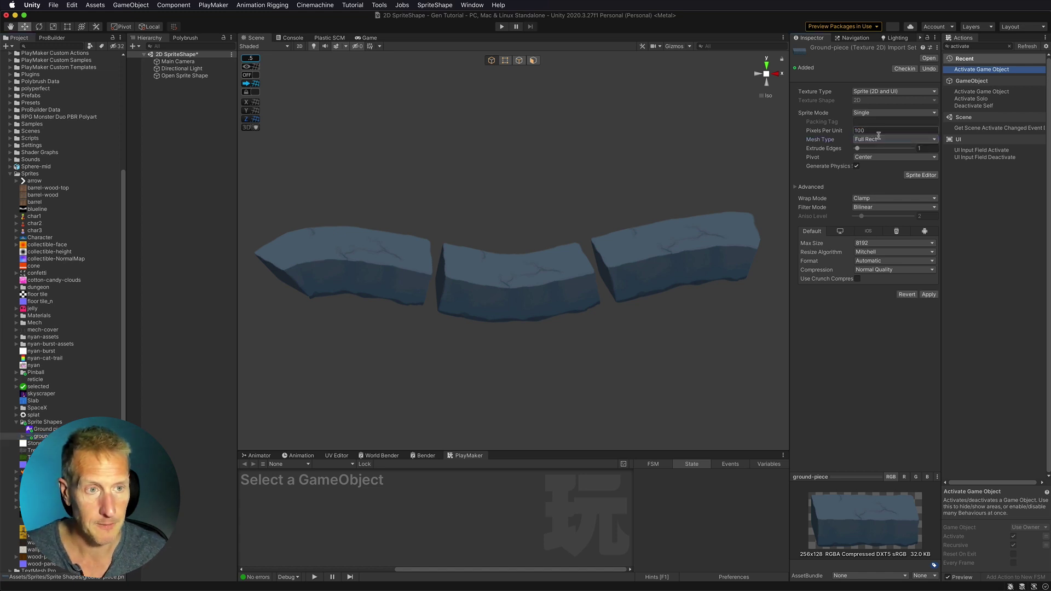
{"action": "left_click", "coordinate": [926, 295]}
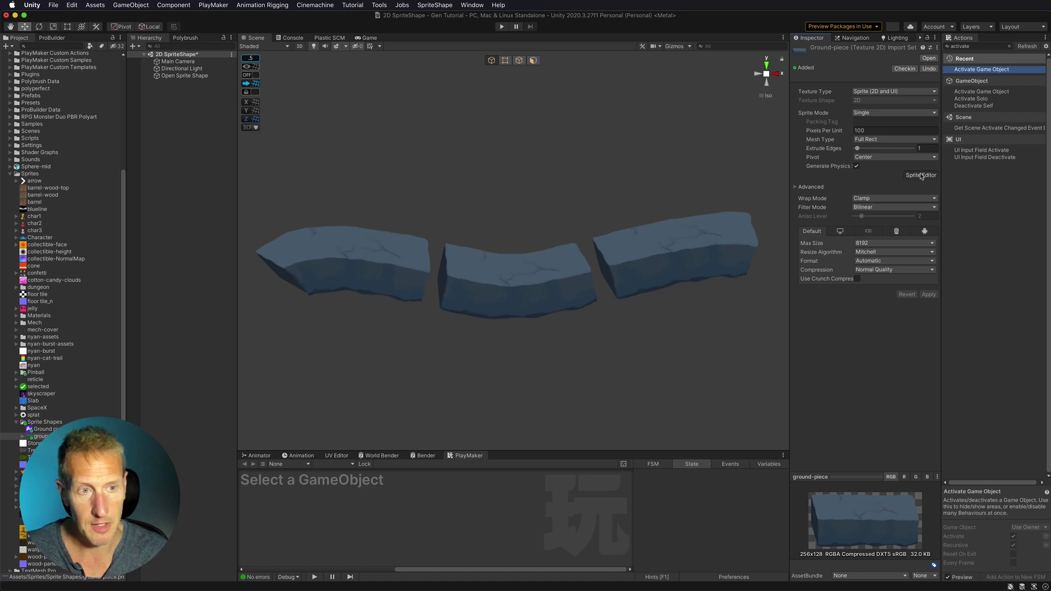
- In the Sprite Editor, give the ground-piece sprite a left border of 30 and a right border of 31, and apply the changes
{"action": "left_click", "coordinate": [921, 175]}
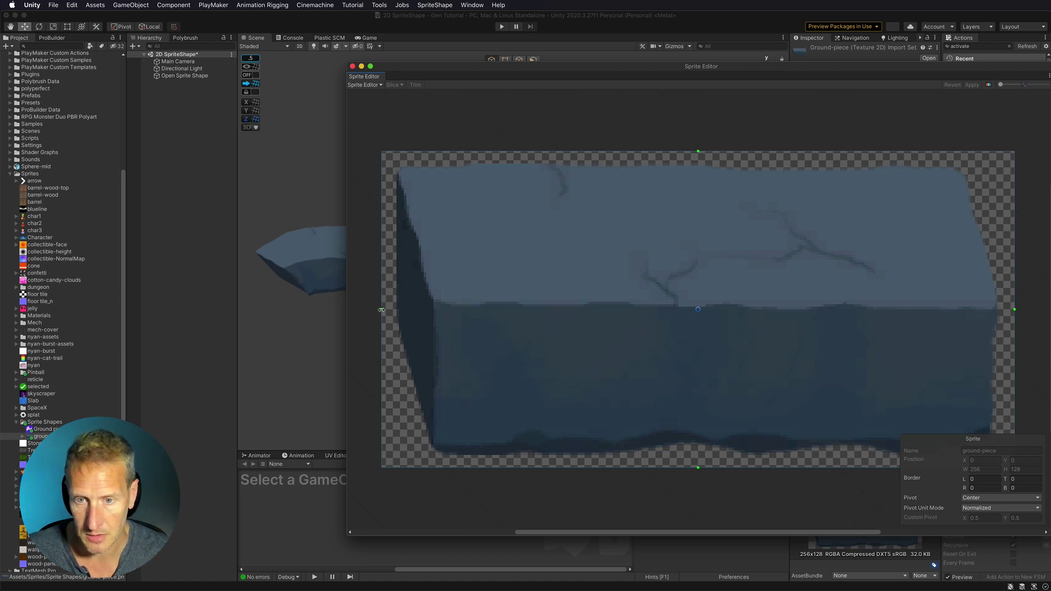
{"action": "left_click_drag", "start_coordinate": [382, 310], "coordinate": [455, 310]}
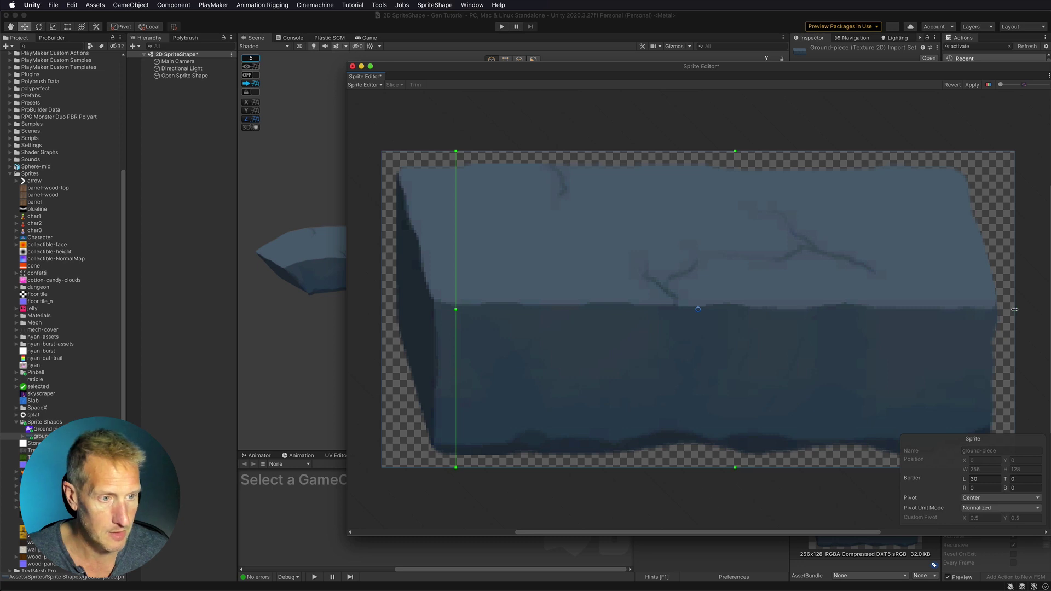
{"action": "left_click_drag", "start_coordinate": [1013, 310], "coordinate": [946, 308]}
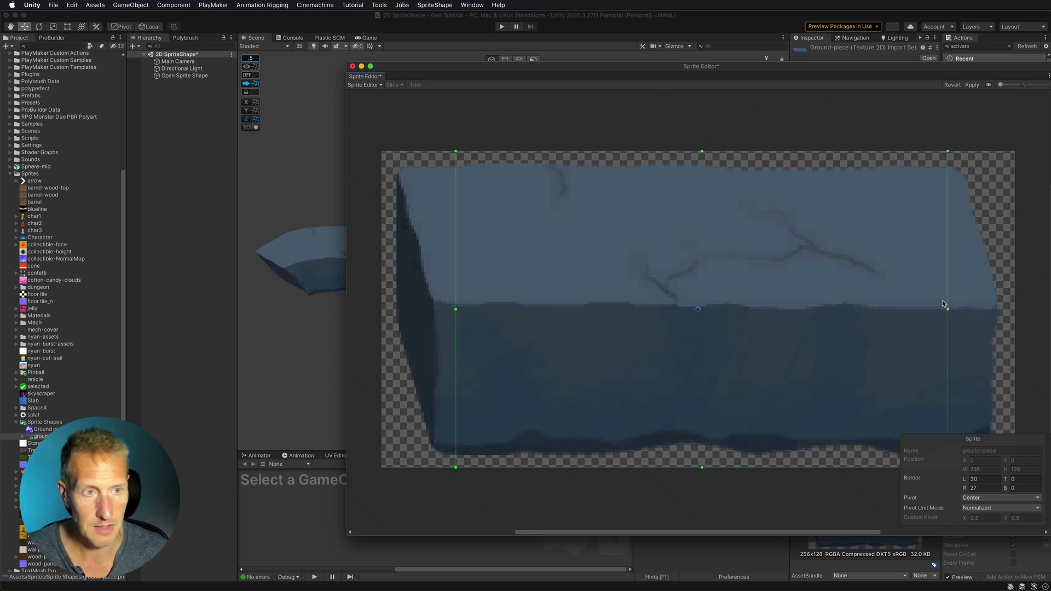
{"action": "left_click_drag", "start_coordinate": [939, 303], "coordinate": [937, 303]}
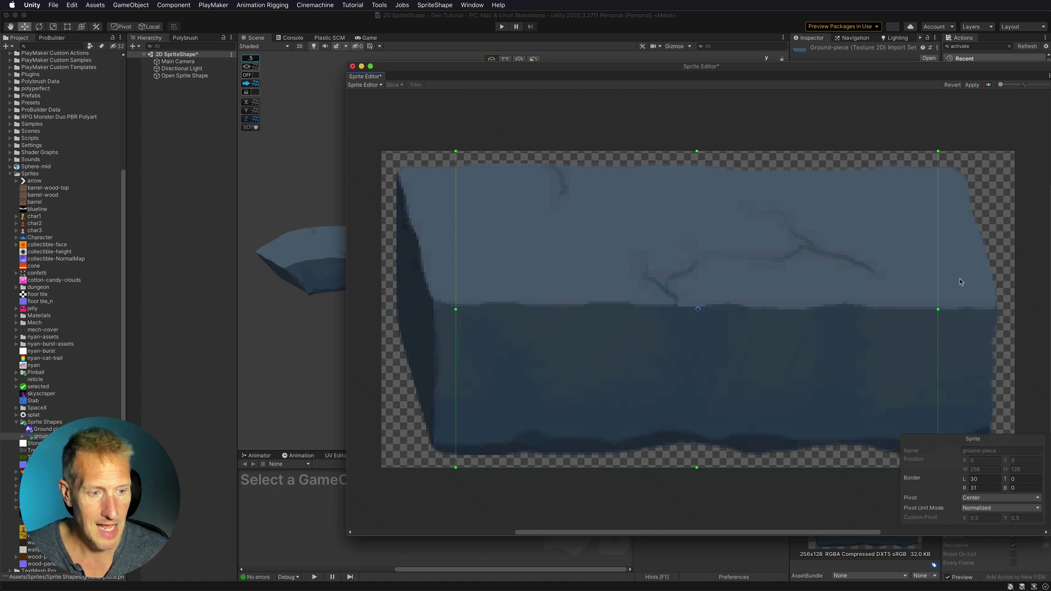
{"action": "left_click", "coordinate": [972, 85]}
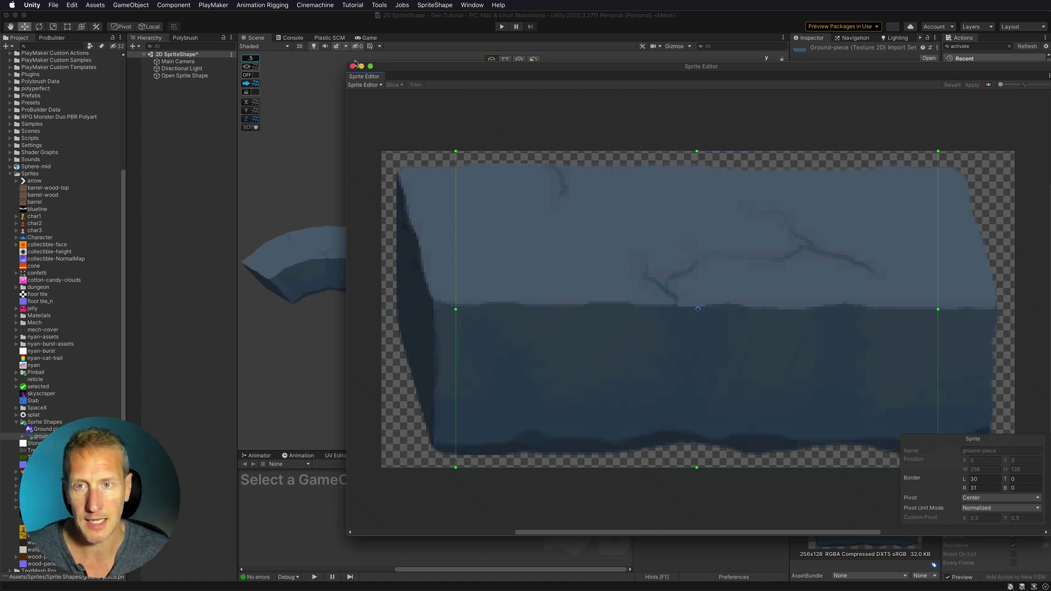
{"action": "left_click", "coordinate": [353, 66]}
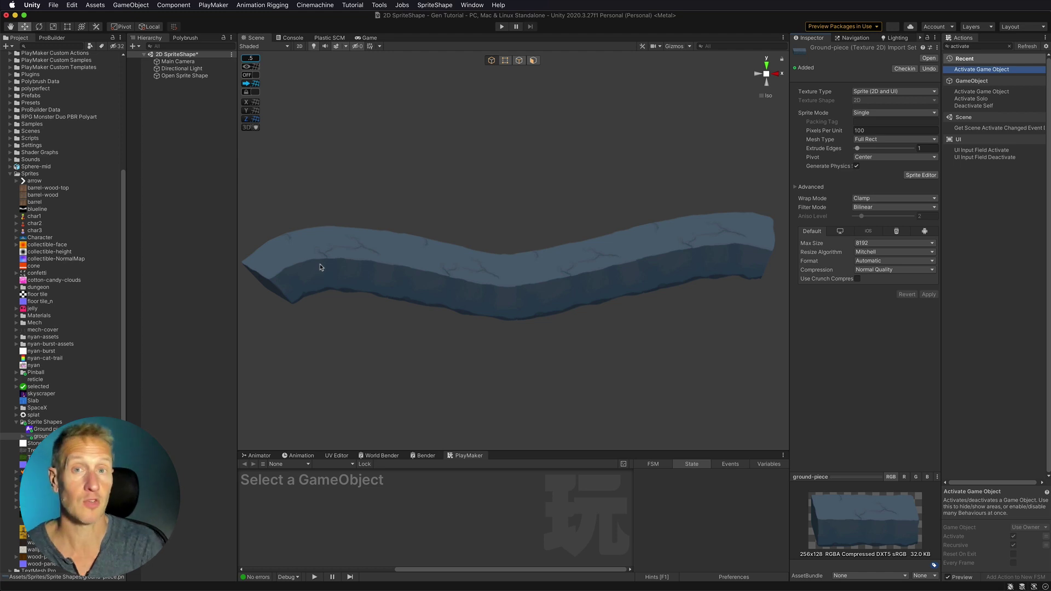
- Add an Edge Collider 2D component to the Open Sprite Shape and expand its properties
{"action": "left_click", "coordinate": [171, 76]}
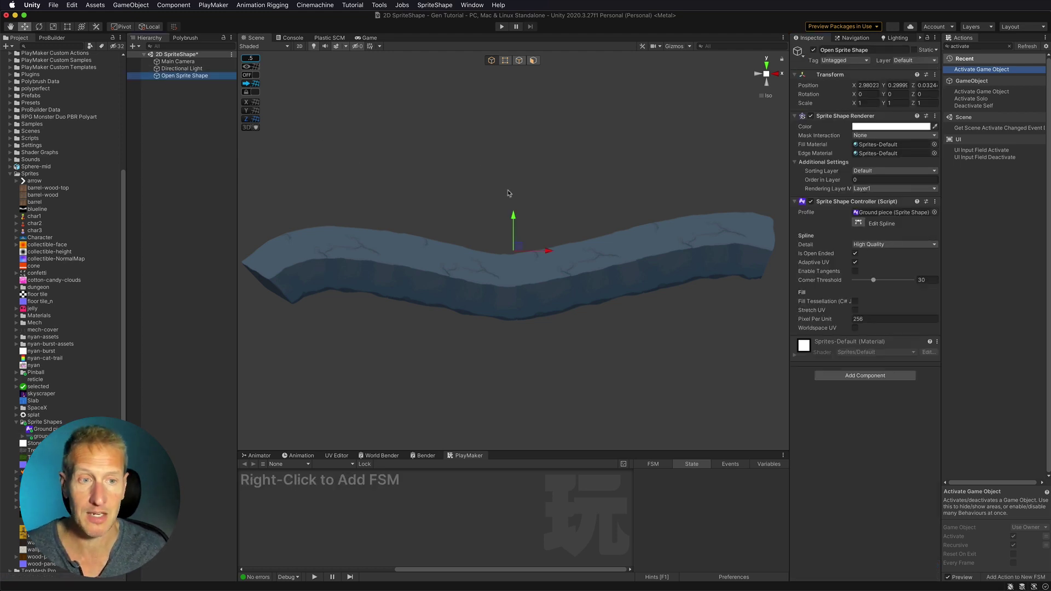
{"action": "left_click", "coordinate": [854, 375]}
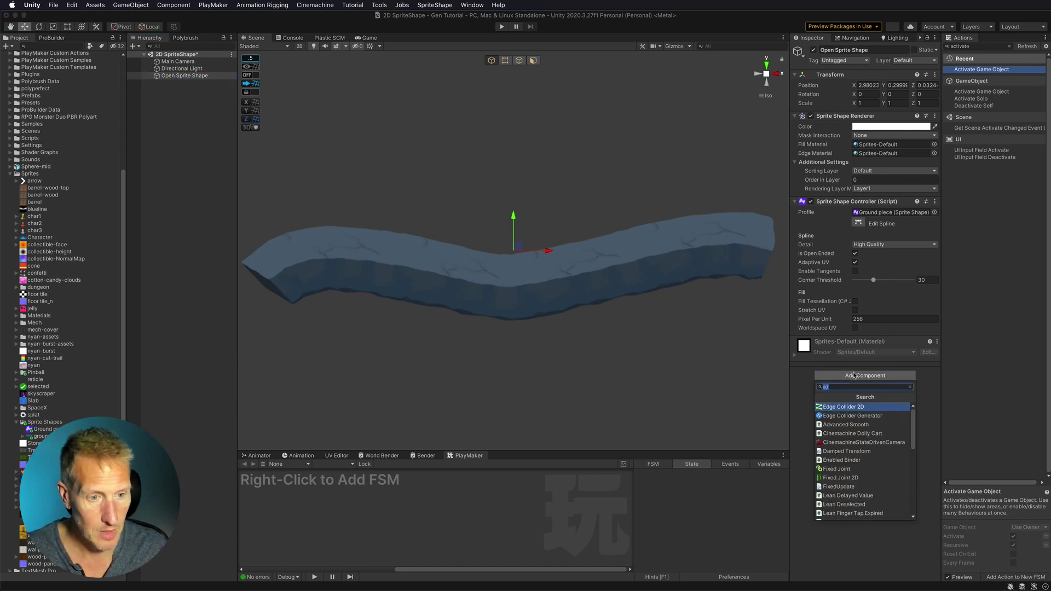
{"action": "left_click", "coordinate": [849, 407]}
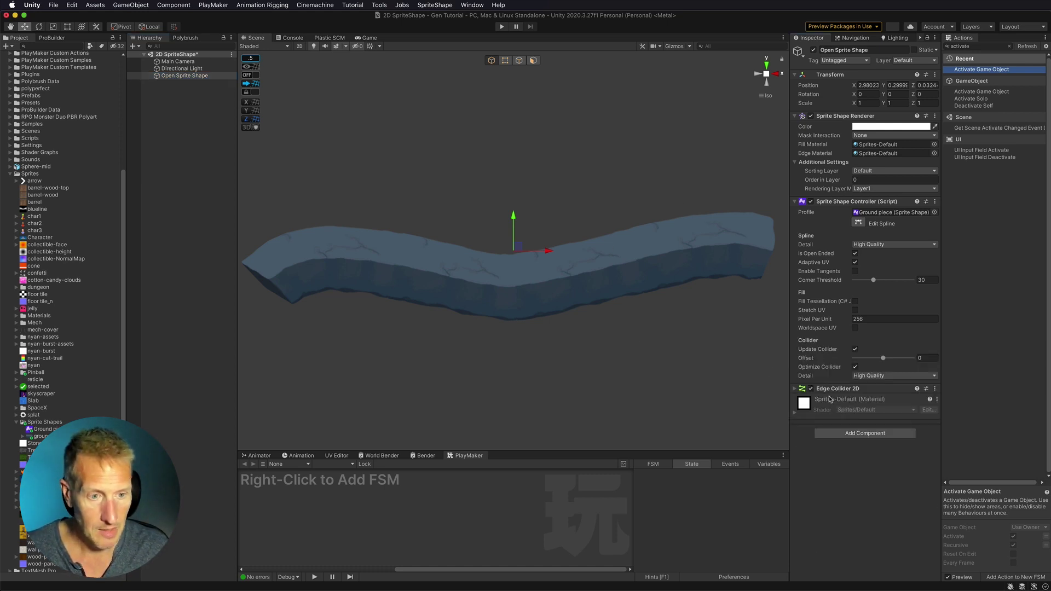
{"action": "left_click", "coordinate": [795, 390]}
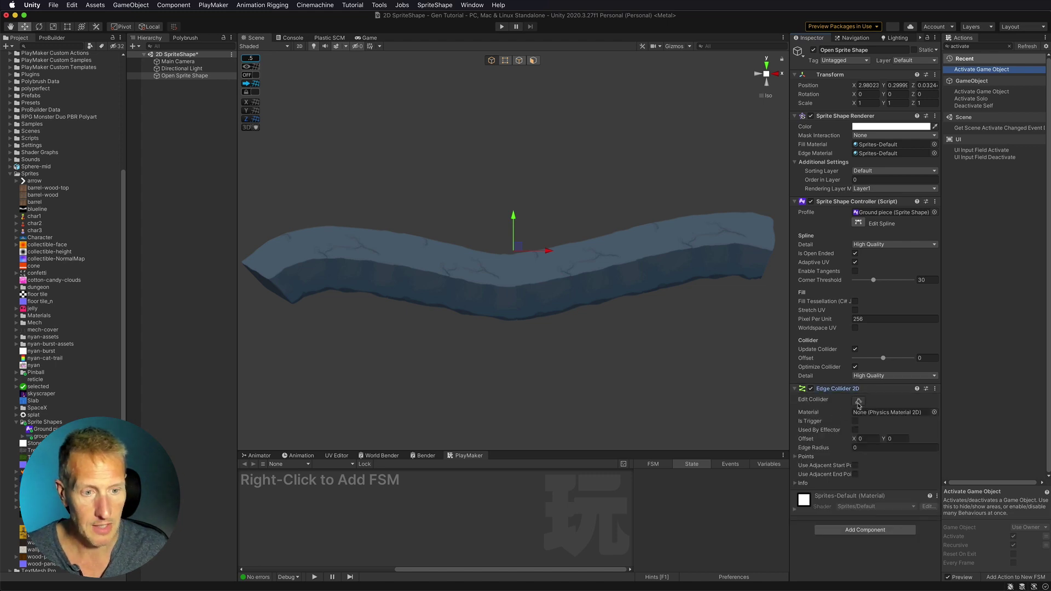
- Refresh the collider with the Update Collider option on, and show the Edge Collider 2D's outline in collider edit mode
{"action": "left_click", "coordinate": [858, 402]}
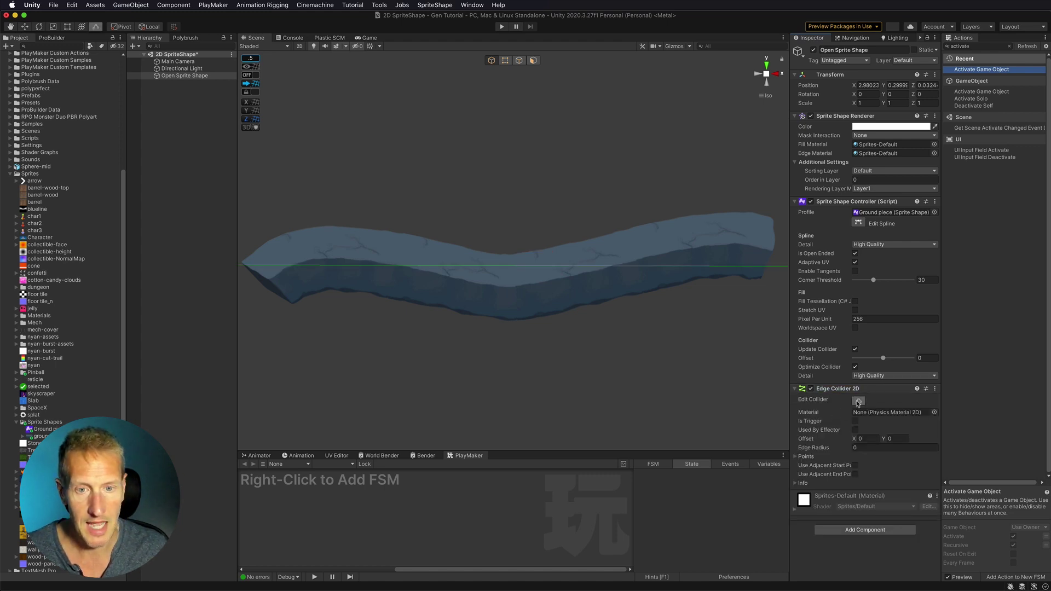
{"action": "left_click", "coordinate": [855, 349]}
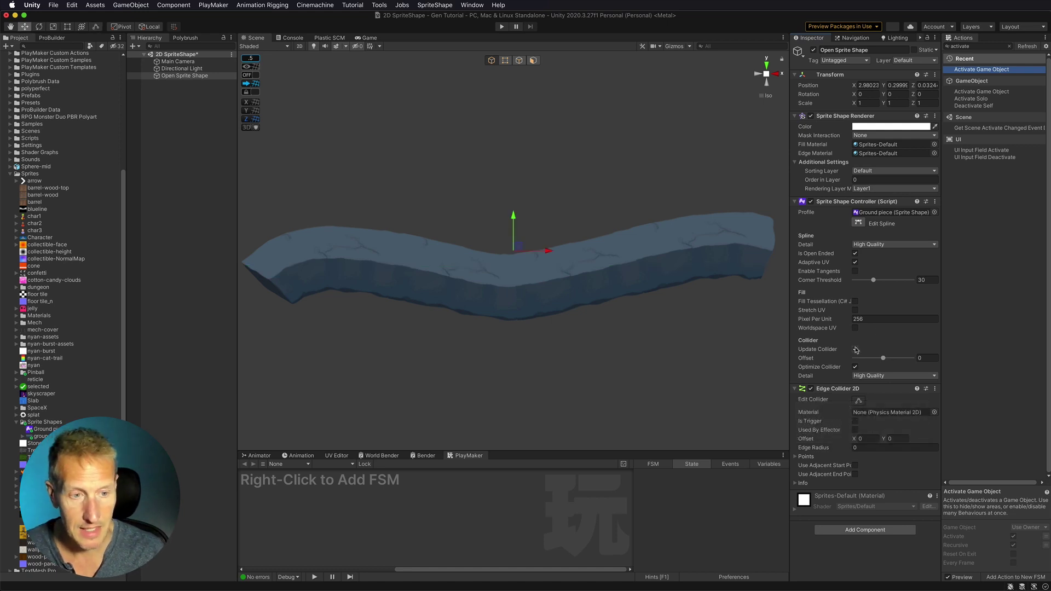
{"action": "left_click", "coordinate": [858, 400]}
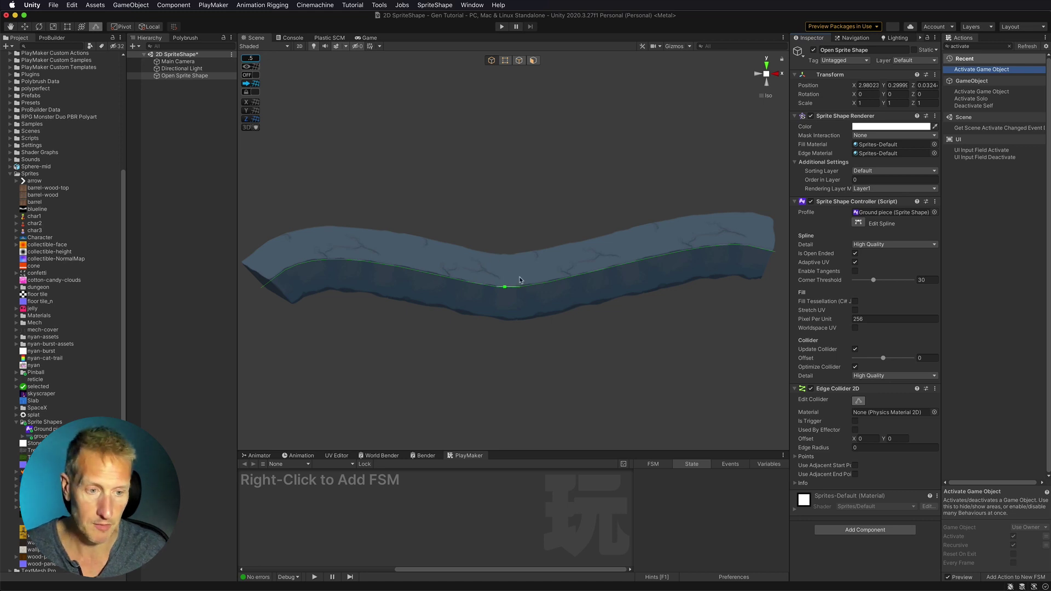
- Try raising the edge collider with a Y offset of 0.32
{"action": "mouse_move", "coordinate": [822, 432]}
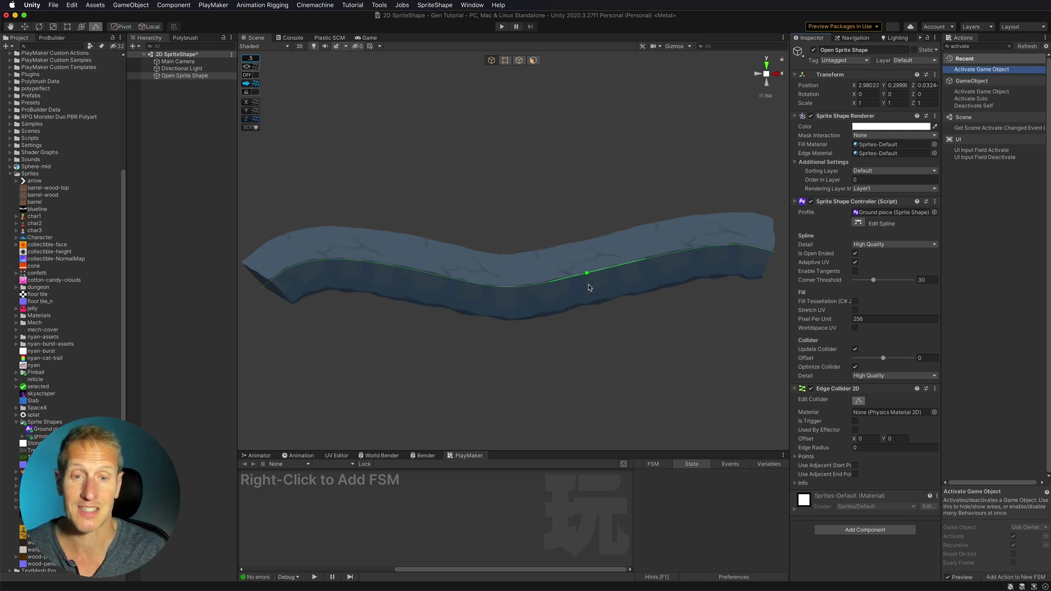
{"action": "left_click", "coordinate": [882, 439]}
{"action": "type", "text": "0.32"}
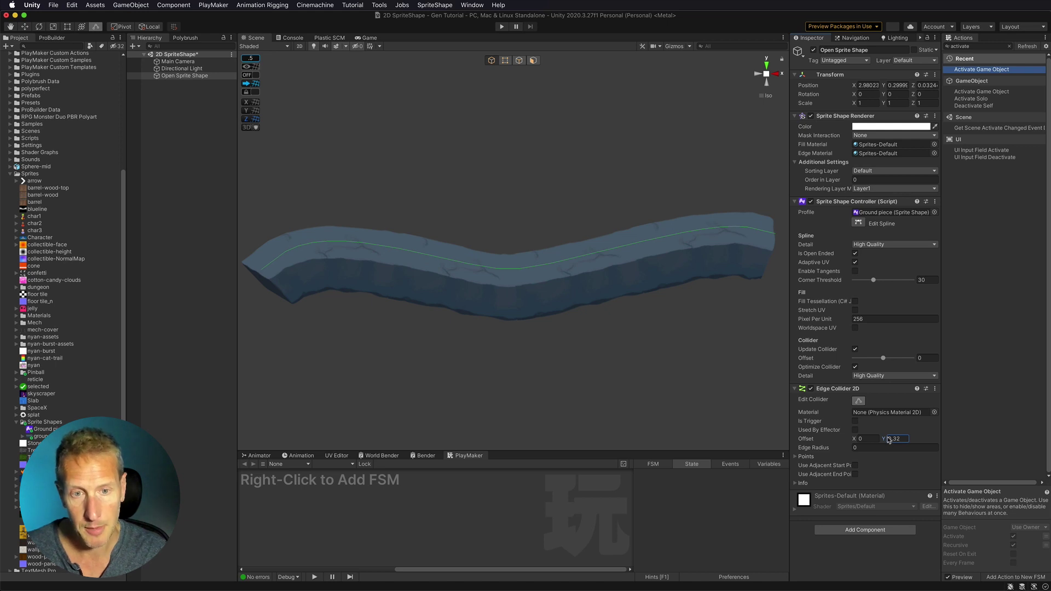
{"action": "key", "text": "Return"}
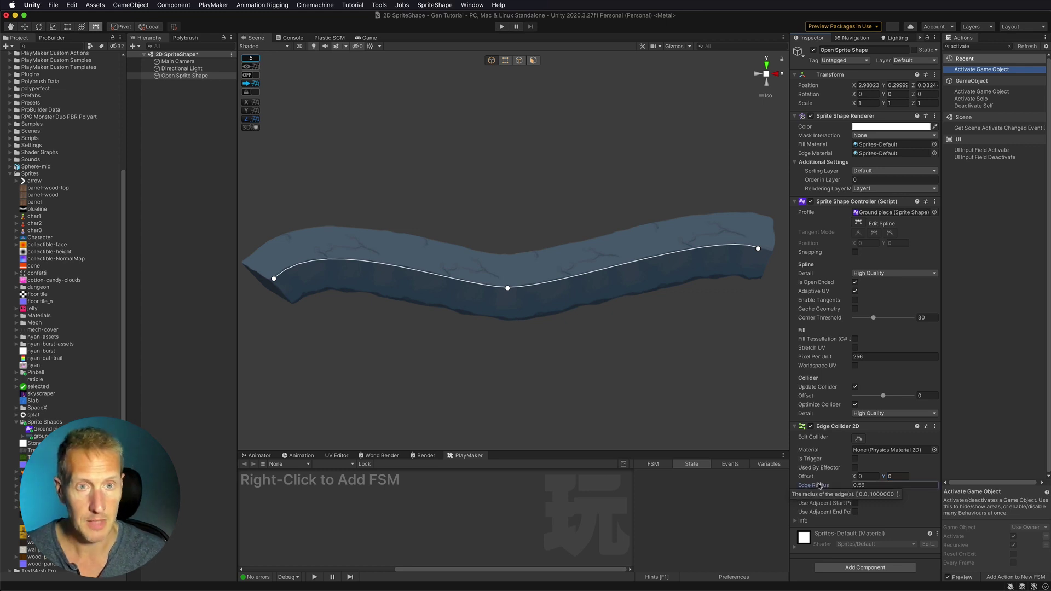
- Turn on the scene gizmos and set the Edge Collider 2D's Edge Radius to 0.24
{"action": "left_click", "coordinate": [714, 246]}
{"action": "left_click", "coordinate": [678, 48]}
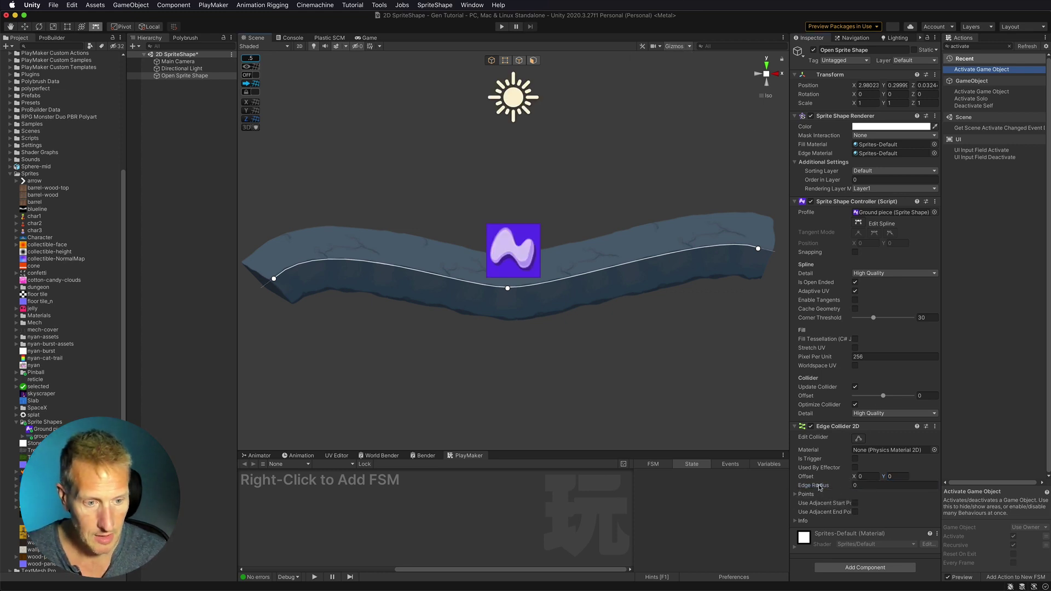
{"action": "left_click_drag", "start_coordinate": [820, 488], "coordinate": [825, 486]}
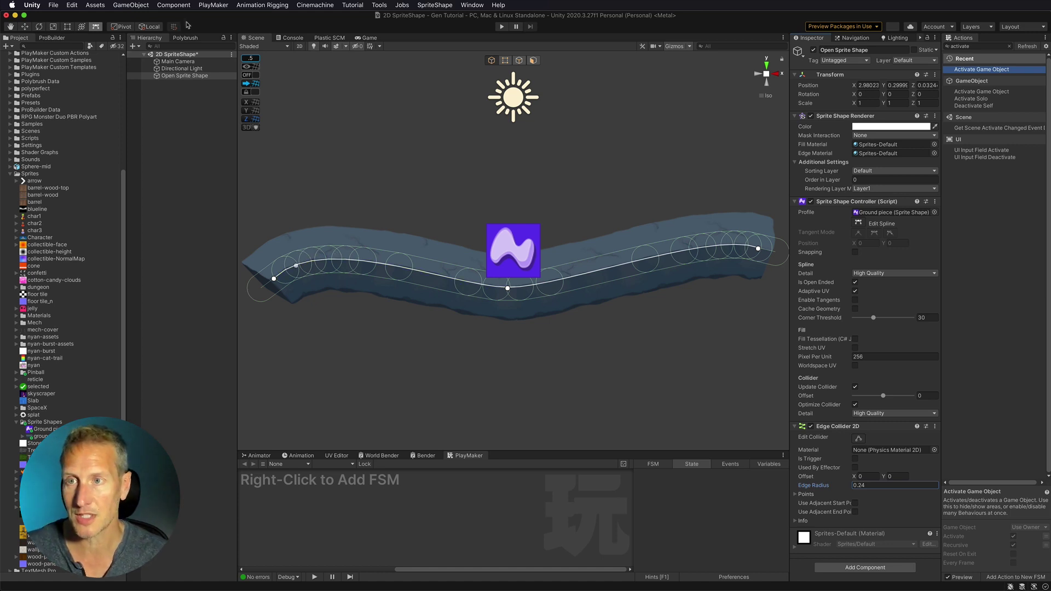
- Create a 2D Circle sprite object in the scene and name it Ball
{"action": "right_click", "coordinate": [167, 87]}
{"action": "mouse_move", "coordinate": [197, 197]}
{"action": "mouse_move", "coordinate": [276, 198]}
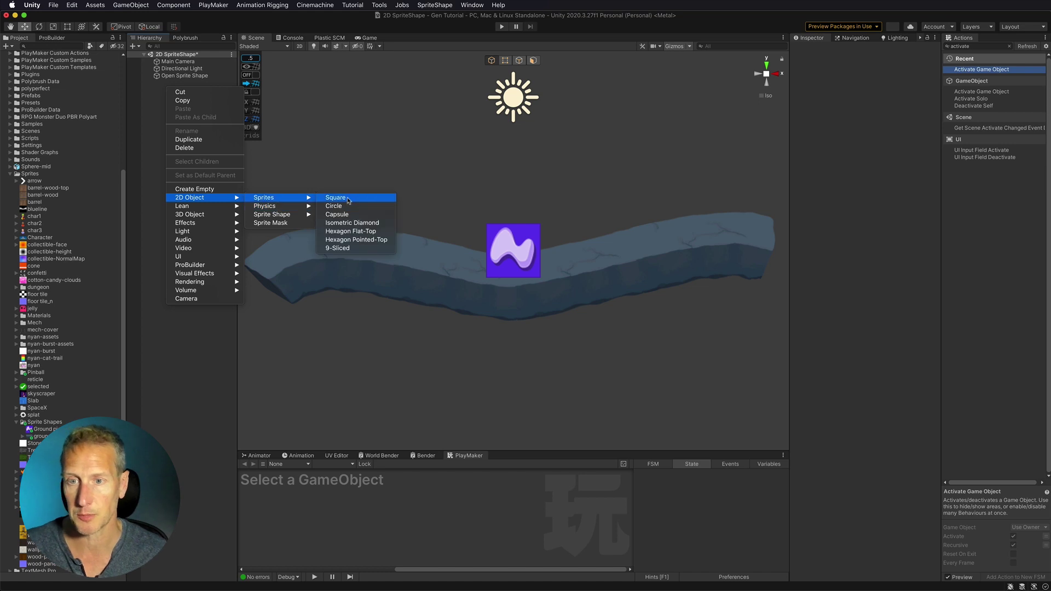
{"action": "left_click", "coordinate": [345, 206]}
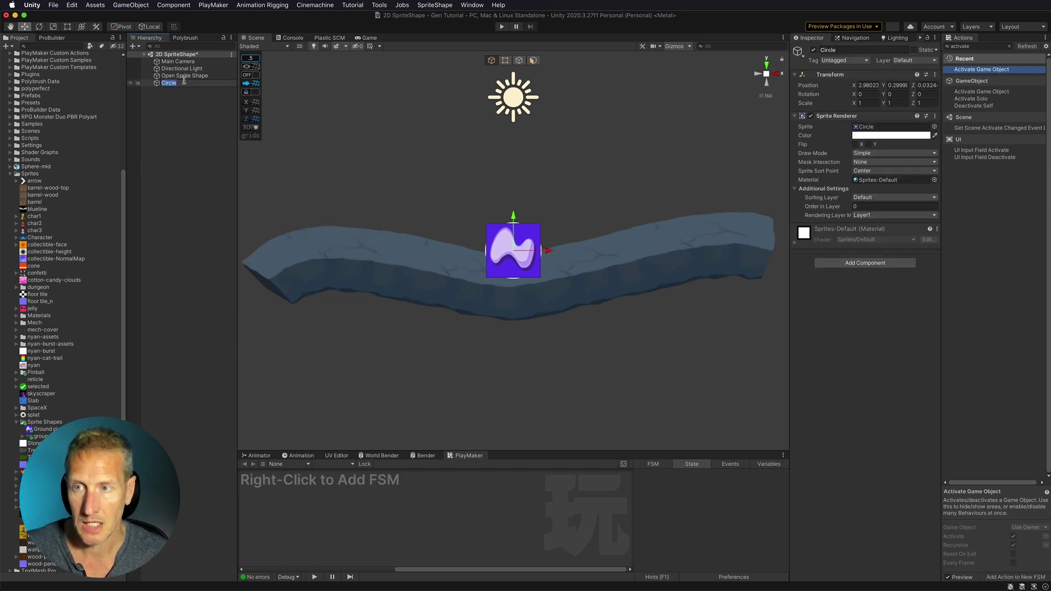
{"action": "type", "text": "Ball"}
{"action": "key", "text": "Return"}
- Add a Circle Collider 2D and a Rigidbody 2D component to the Ball
{"action": "left_click", "coordinate": [857, 262]}
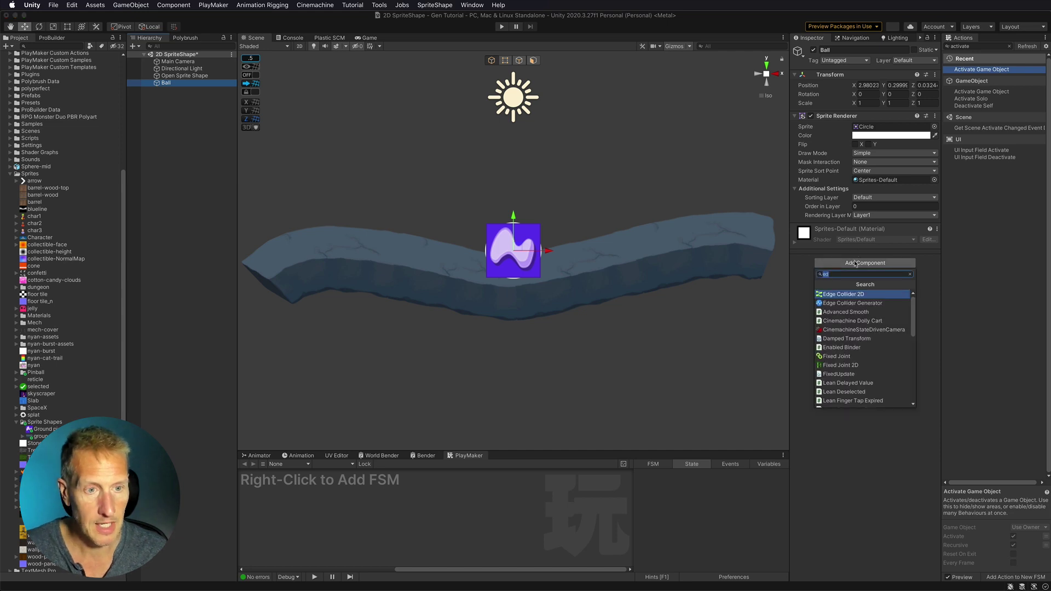
{"action": "type", "text": "cir"}
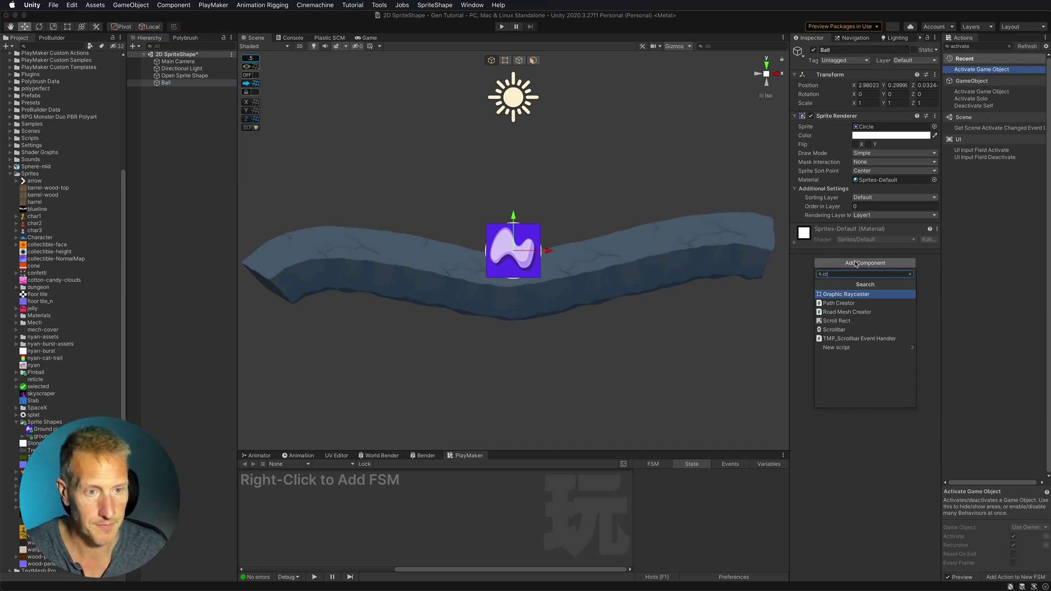
{"action": "left_click", "coordinate": [849, 294]}
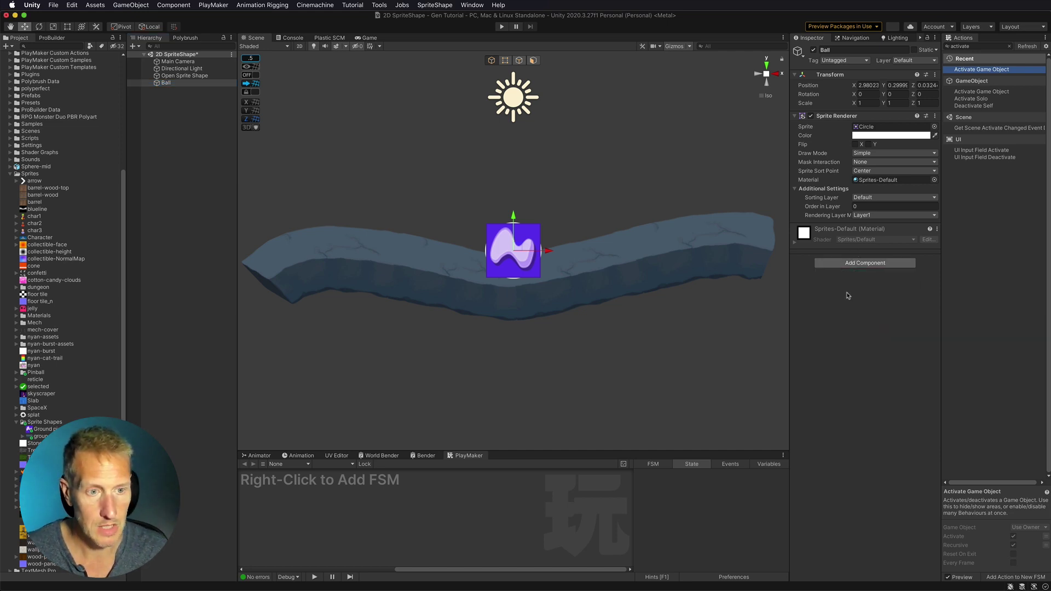
{"action": "left_click", "coordinate": [858, 343]}
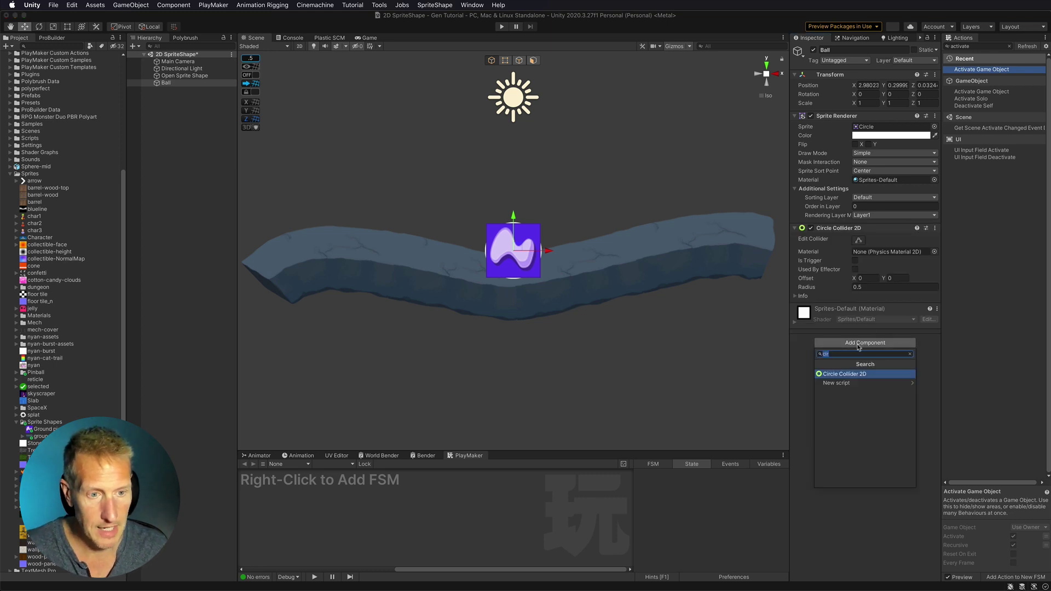
{"action": "type", "text": "rig"}
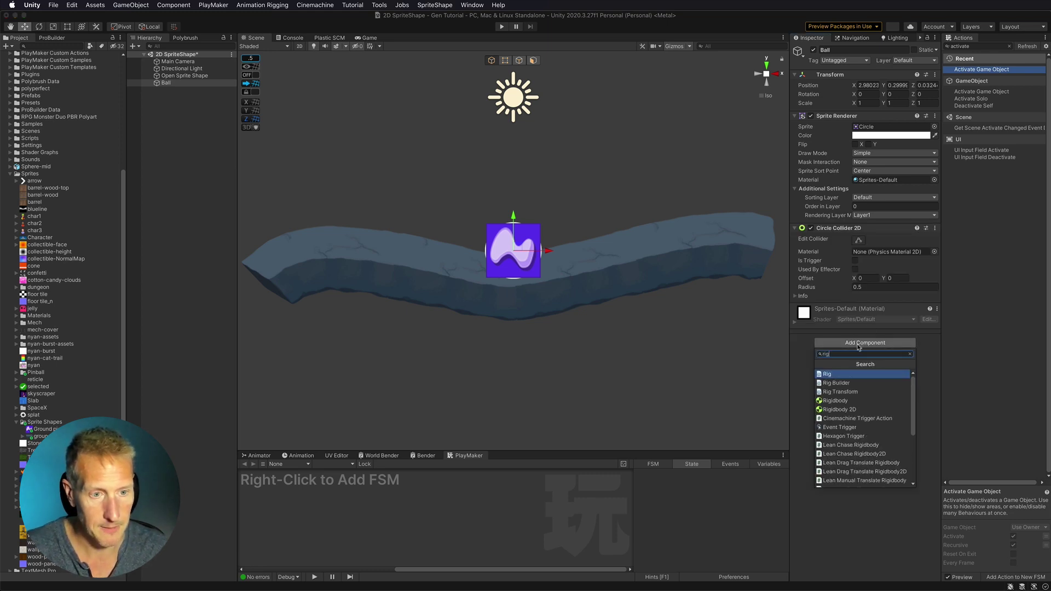
{"action": "left_click", "coordinate": [839, 409]}
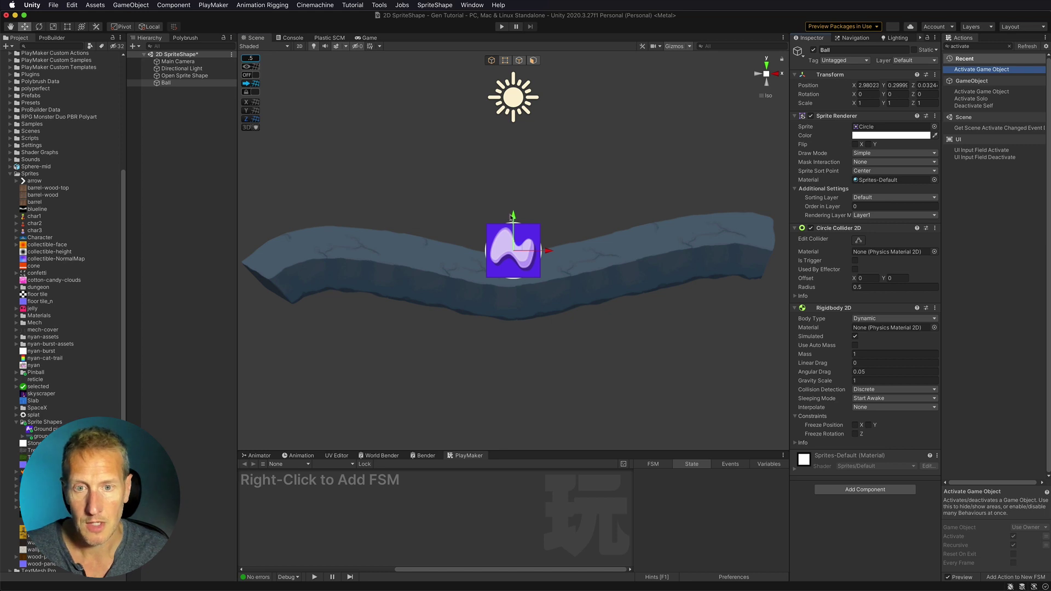
- Move the Ball above the ground, to about X -1.65, Y 2.94
{"action": "left_click_drag", "start_coordinate": [513, 217], "coordinate": [513, 99]}
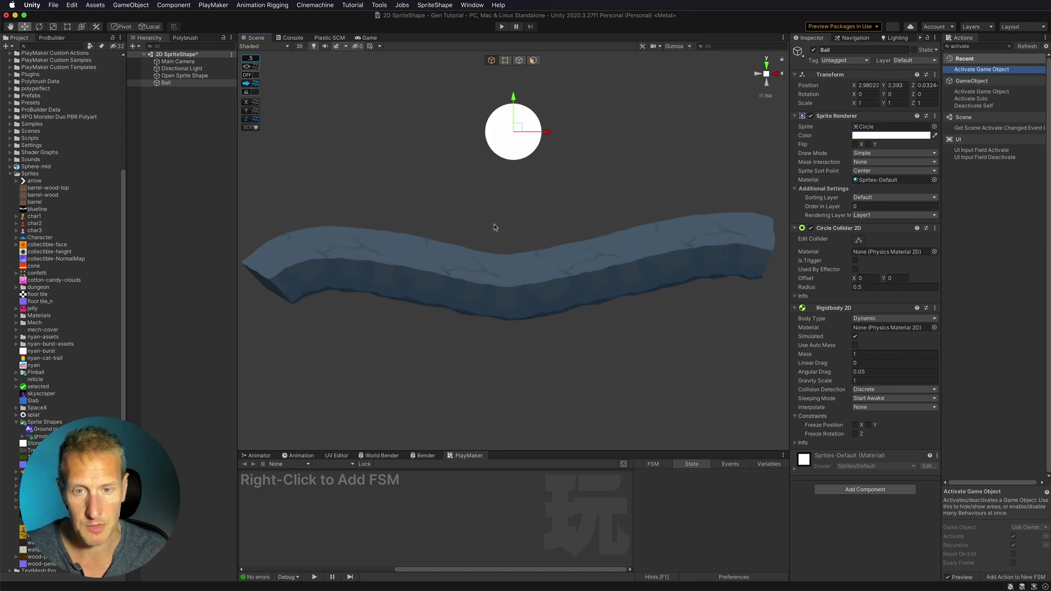
{"action": "scroll", "coordinate": [492, 294], "scroll_direction": "down", "scroll_amount": 5}
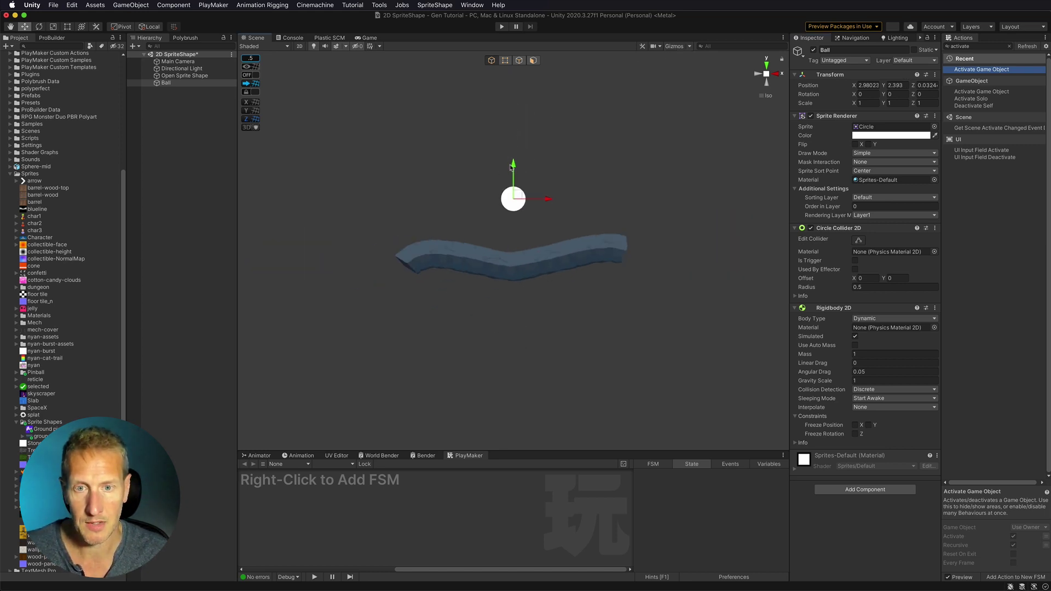
{"action": "left_click_drag", "start_coordinate": [510, 167], "coordinate": [476, 179]}
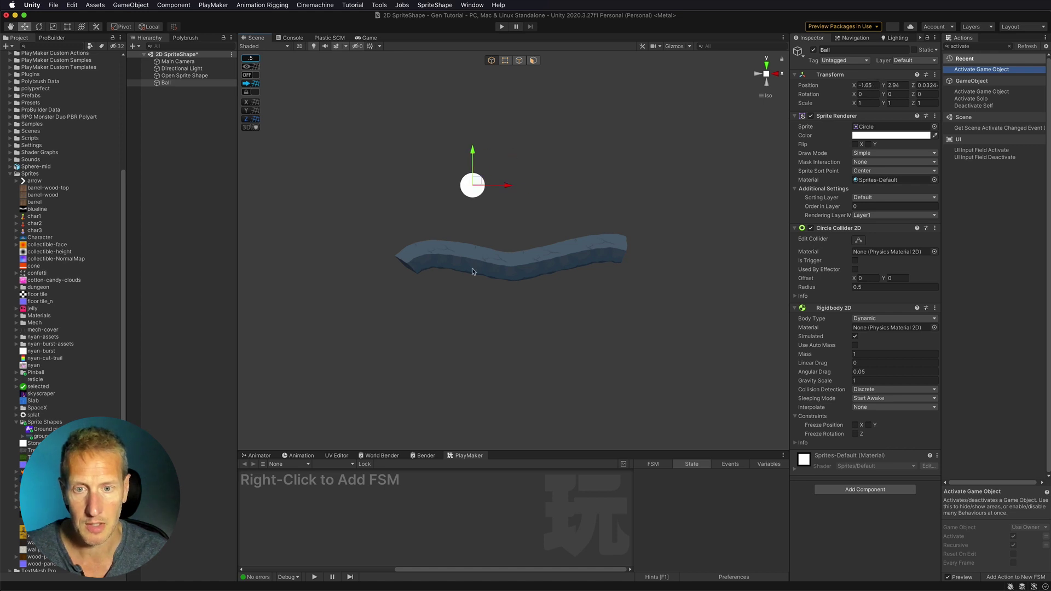
- Set the Ball's Order in Layer to 1, and run the scene briefly to test how it rolls on the ground
{"action": "left_click", "coordinate": [861, 206]}
{"action": "type", "text": "1"}
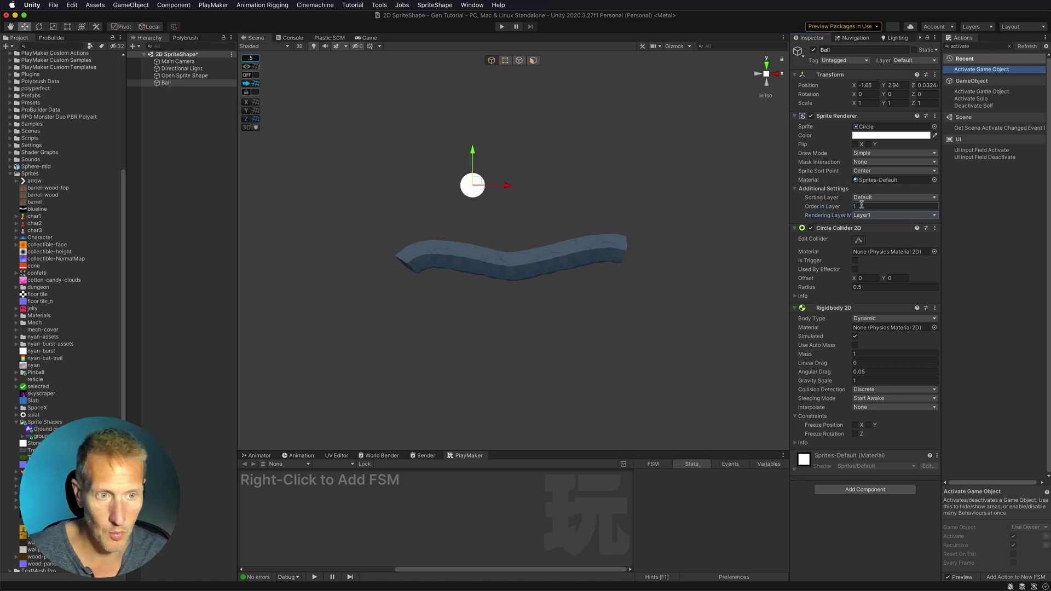
{"action": "key", "text": "Tab"}
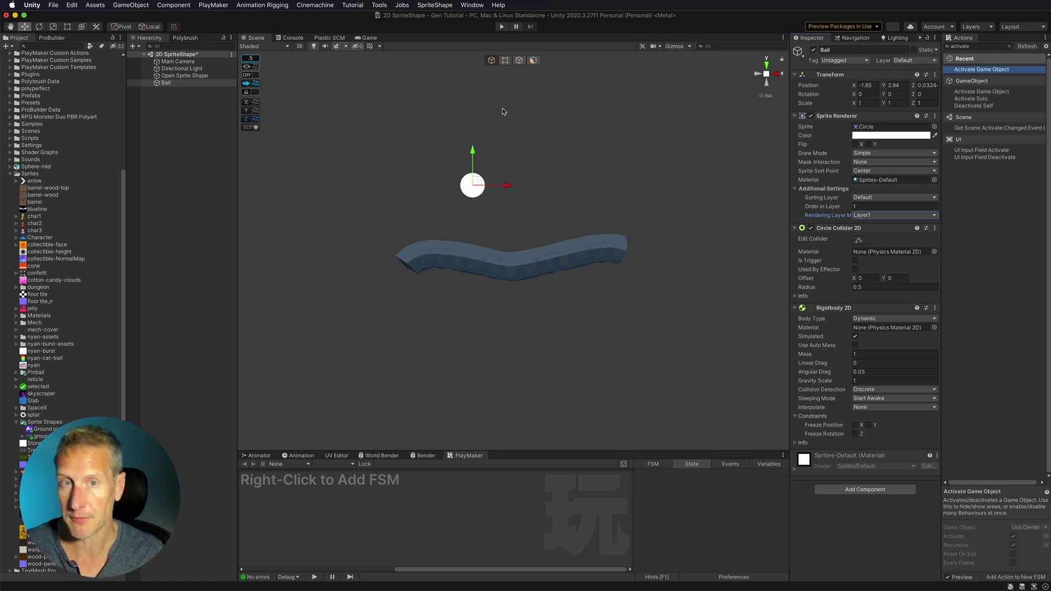
{"action": "left_click", "coordinate": [502, 26]}
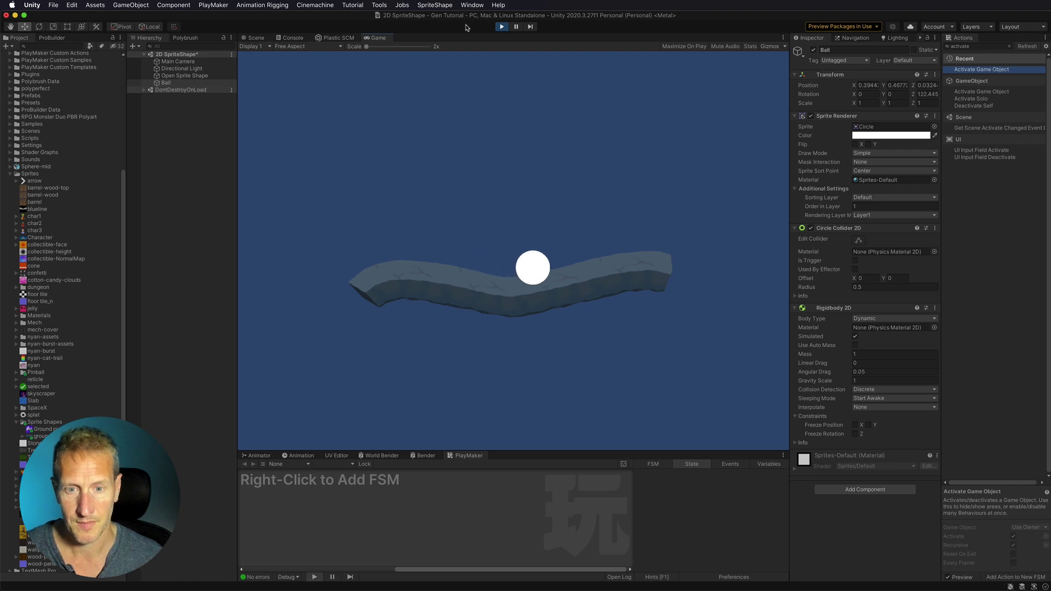
{"action": "left_click", "coordinate": [502, 26]}
- Reshape the spline into a ramp: left end to about X -5.80, Y 2.92, middle point further left, right end to about X 1.16, Y -0.11
{"action": "left_click_drag", "start_coordinate": [399, 244], "coordinate": [366, 177]}
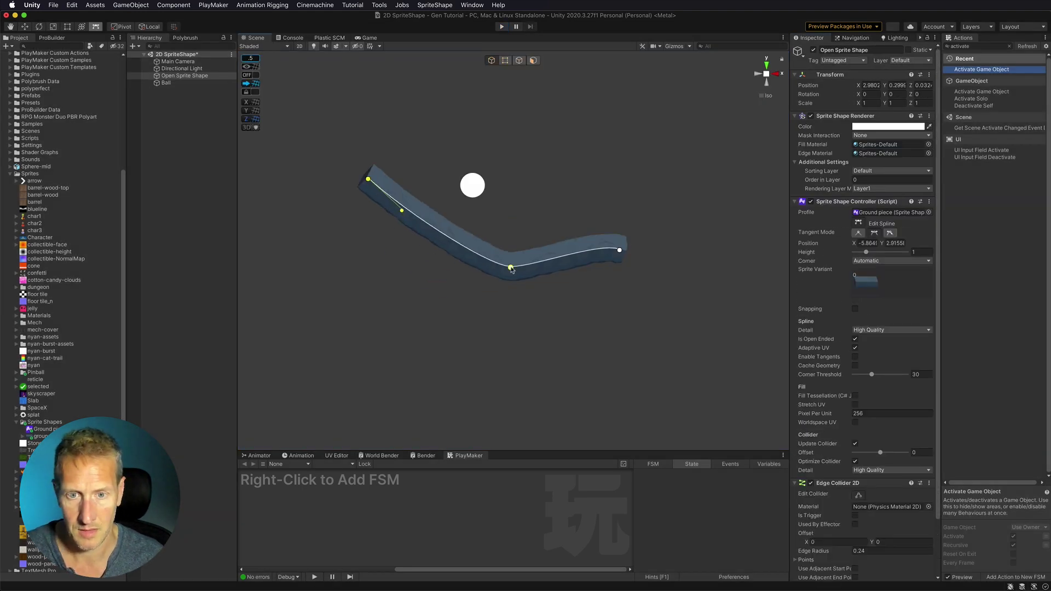
{"action": "left_click_drag", "start_coordinate": [505, 266], "coordinate": [446, 272]}
{"action": "left_click_drag", "start_coordinate": [620, 251], "coordinate": [543, 249]}
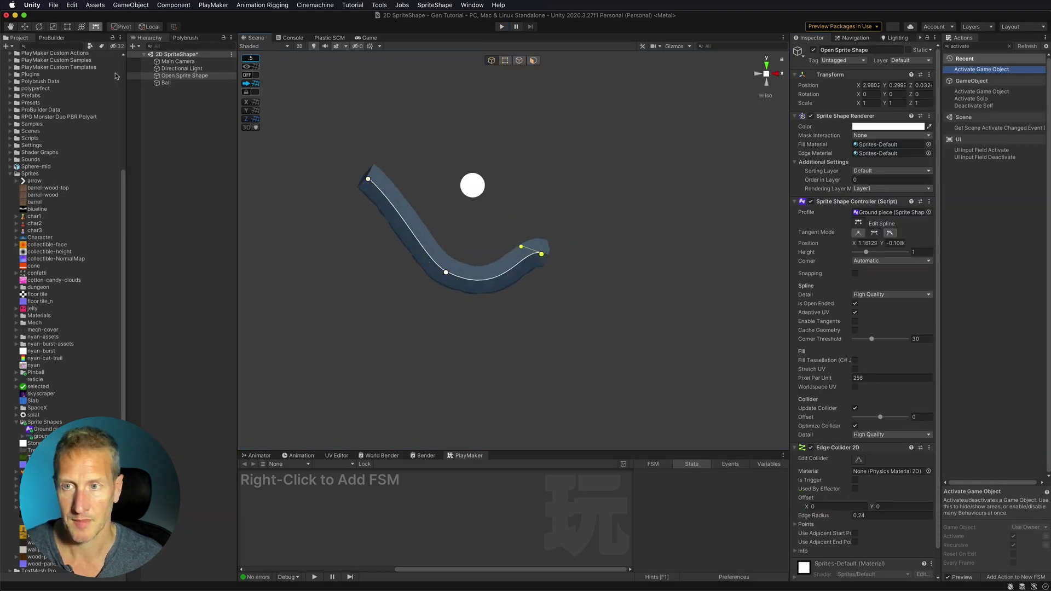
- Move the Ball above the ramp's upper end, to about X -4.97, Y 6.32, and run the scene to test it, then stop
{"action": "left_click", "coordinate": [166, 83]}
{"action": "left_click_drag", "start_coordinate": [471, 176], "coordinate": [388, 92]}
{"action": "left_click", "coordinate": [502, 27]}
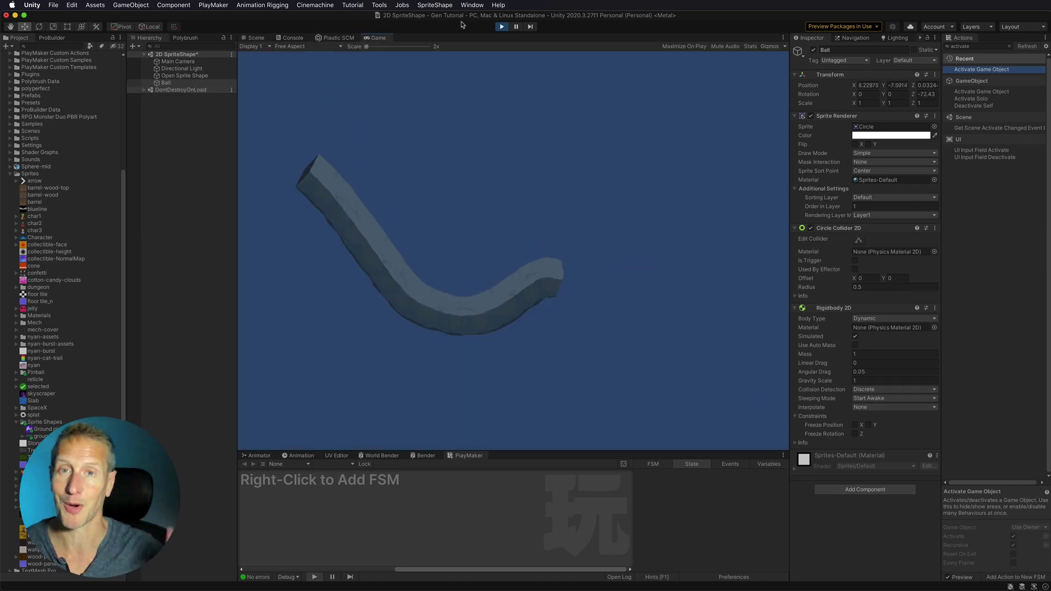
{"action": "left_click", "coordinate": [501, 26]}
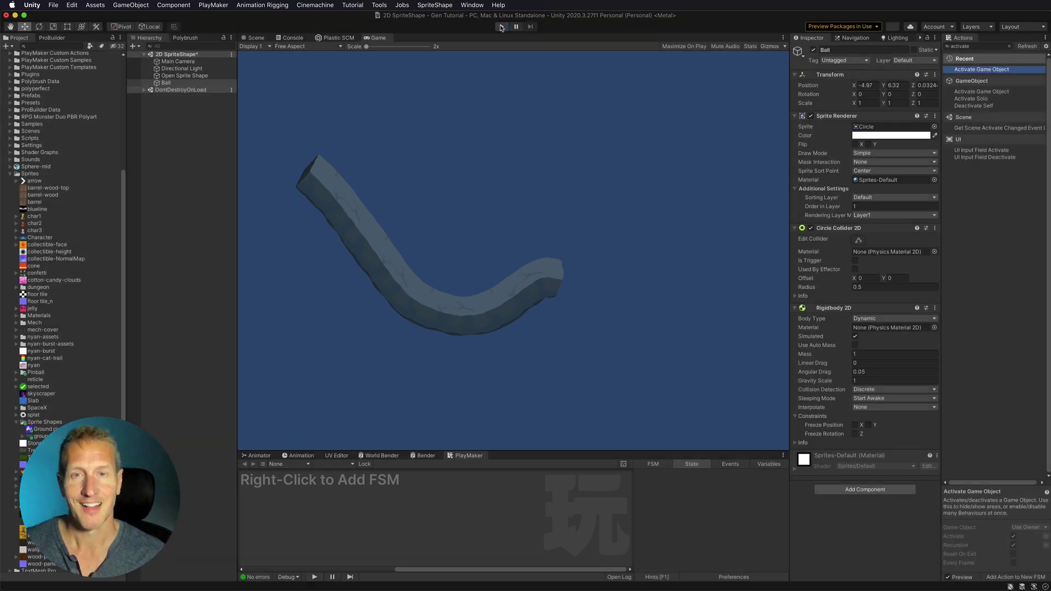